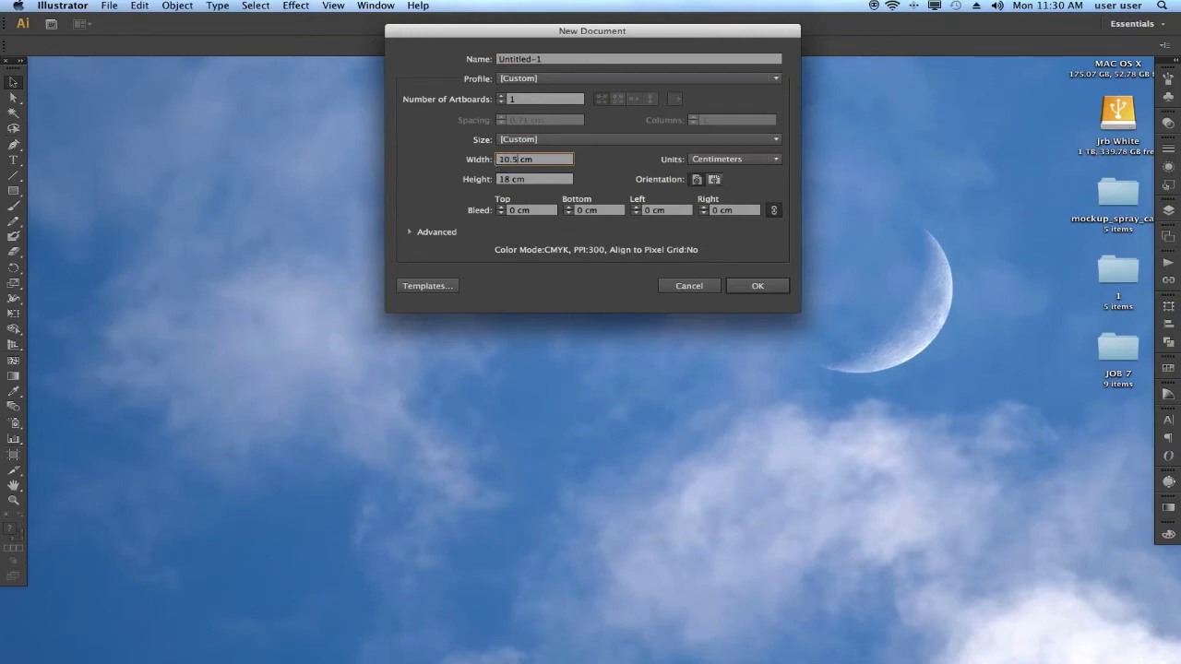
Confirm the new 30.5 × 18 cm document set in centimetres
{"action": "key", "text": "Return"}
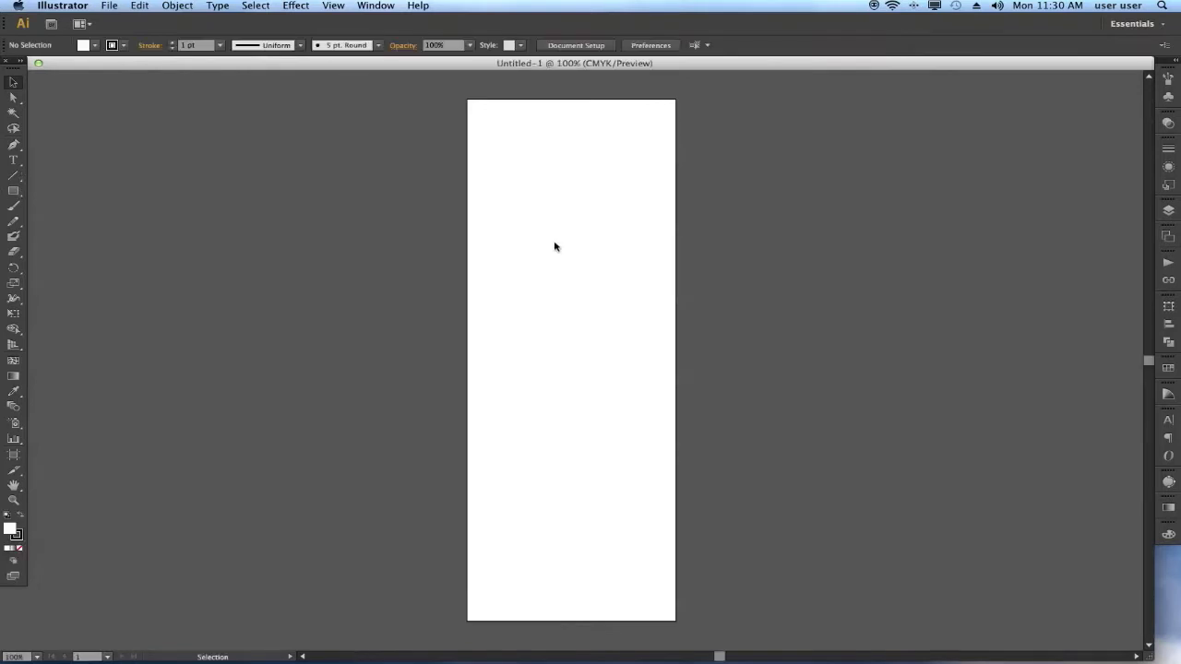
{"action": "left_click_drag", "start_coordinate": [13, 190], "coordinate": [112, 189]}
Draw an artboard-covering rectangle, fill it with a linear gradient, and switch the document to RGB
{"action": "left_click_drag", "start_coordinate": [466, 100], "coordinate": [675, 621]}
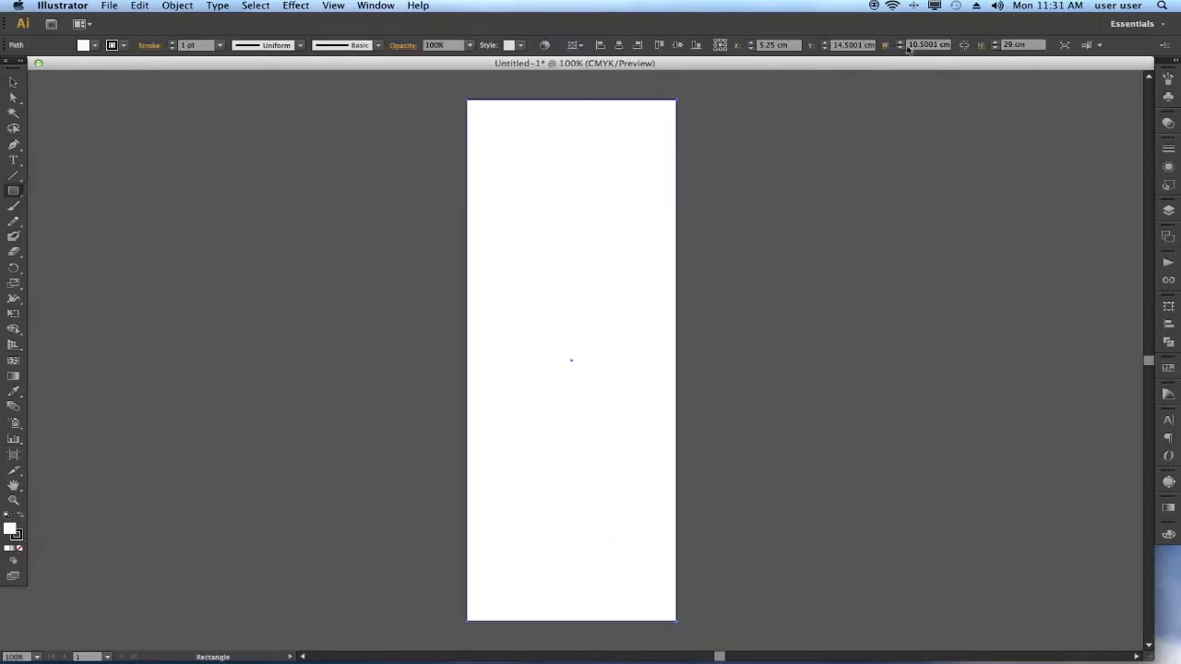
{"action": "left_click", "coordinate": [1169, 510]}
{"action": "left_click", "coordinate": [998, 519]}
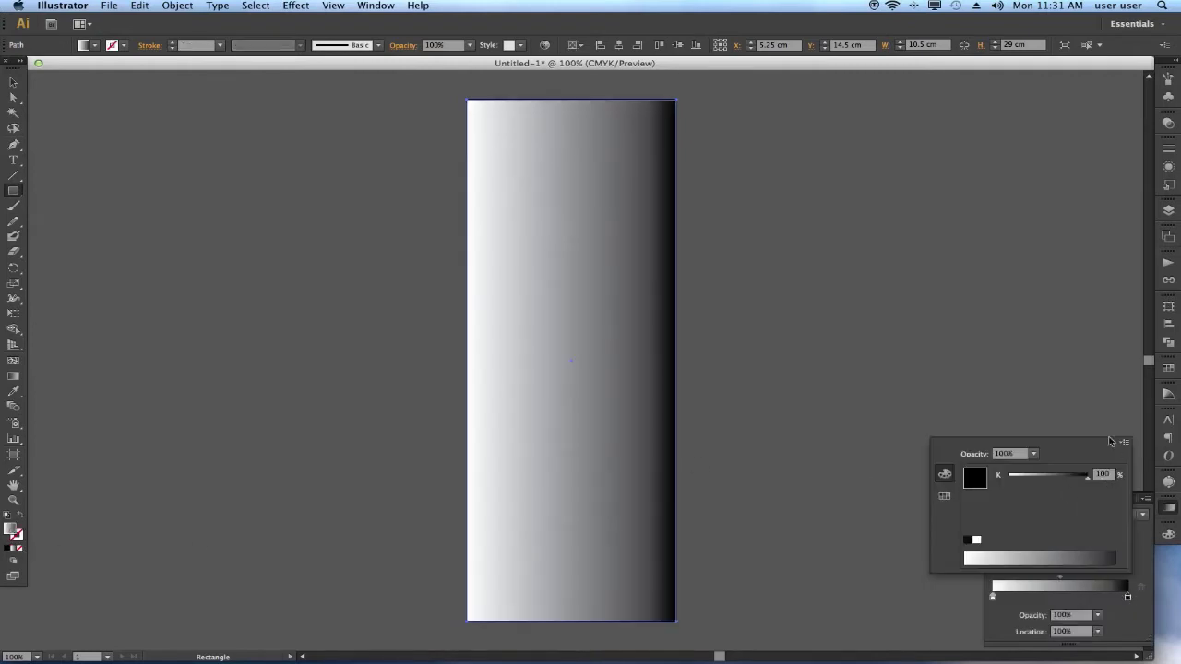
{"action": "left_click", "coordinate": [109, 5]}
{"action": "left_click", "coordinate": [323, 290]}
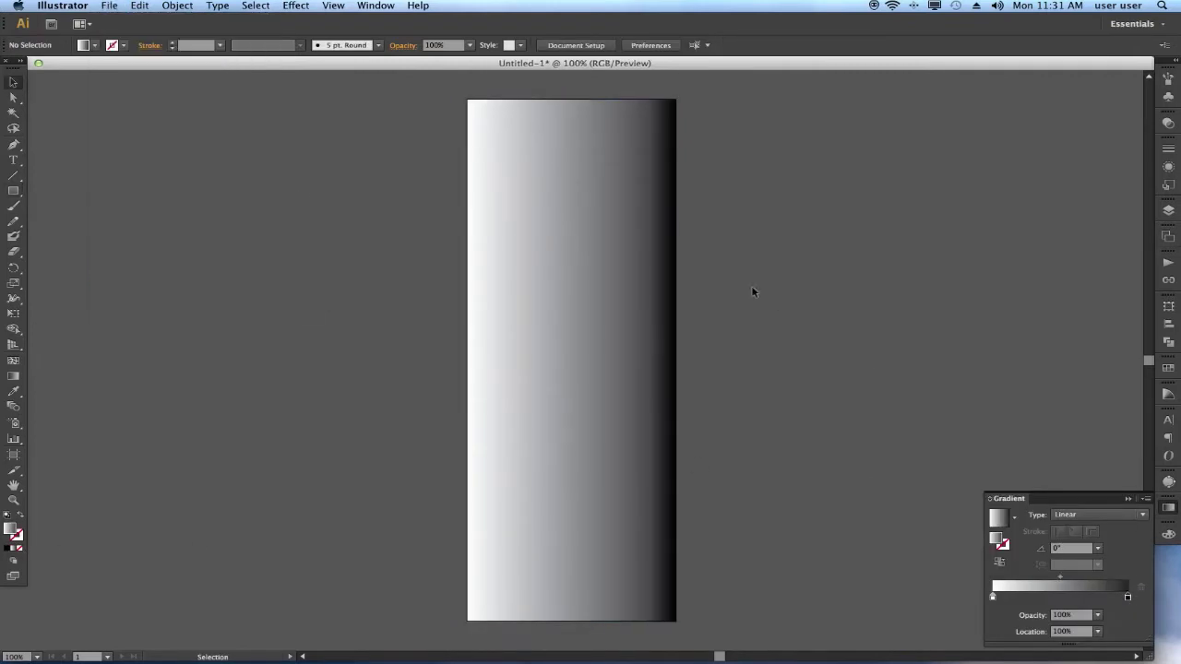
Set a gradient stop to pink-magenta using RGB values
{"action": "double_click", "coordinate": [1128, 597]}
{"action": "left_click", "coordinate": [1122, 473]}
{"action": "left_click", "coordinate": [1061, 461]}
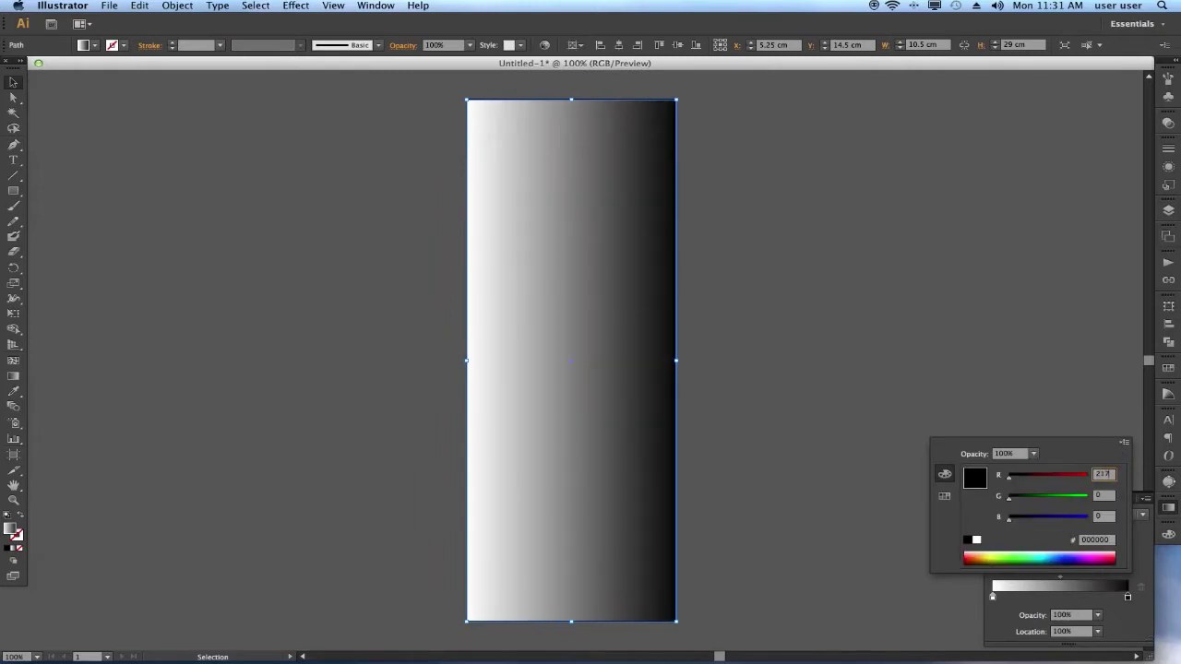
{"action": "key", "text": "Tab"}
{"action": "key", "text": "Tab"}
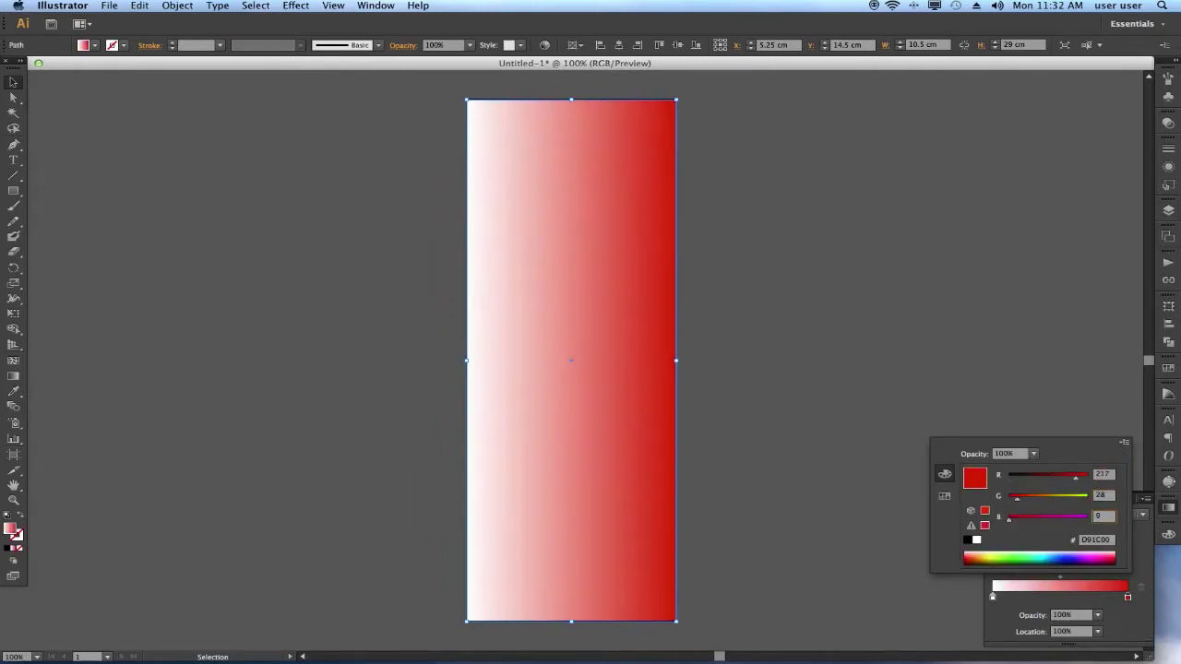
{"action": "type", "text": "92"}
{"action": "key", "text": "Return"}
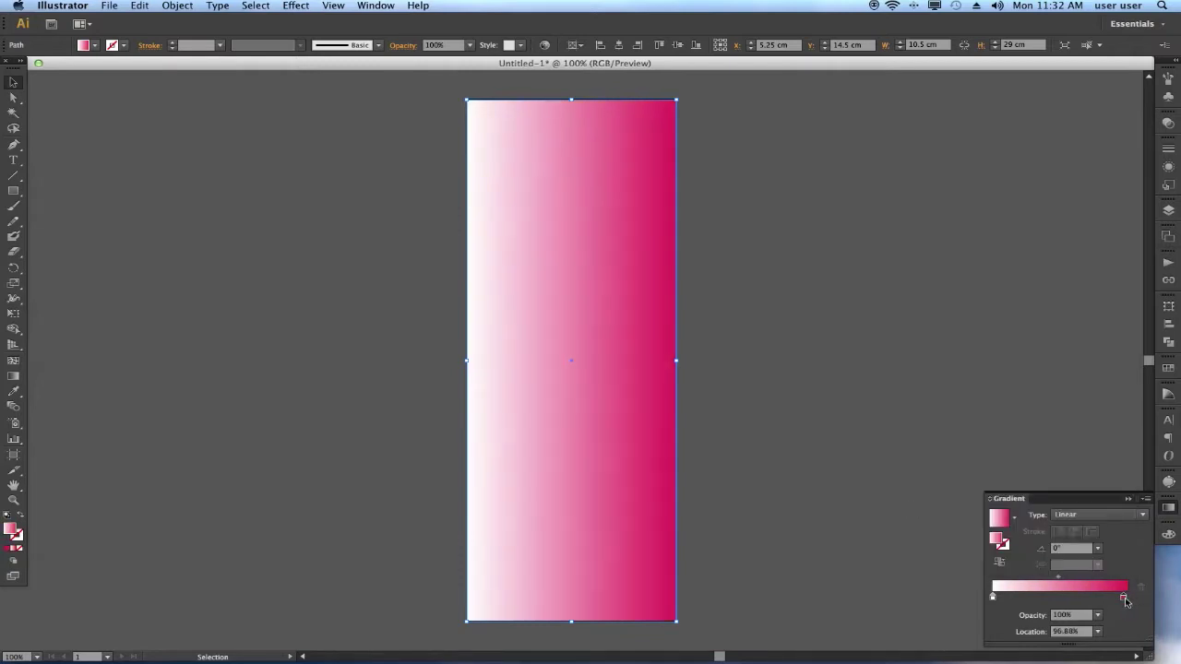
Reposition the stops and make the 55.72% middle stop a brighter magenta
{"action": "left_click_drag", "start_coordinate": [1126, 597], "coordinate": [1044, 600]}
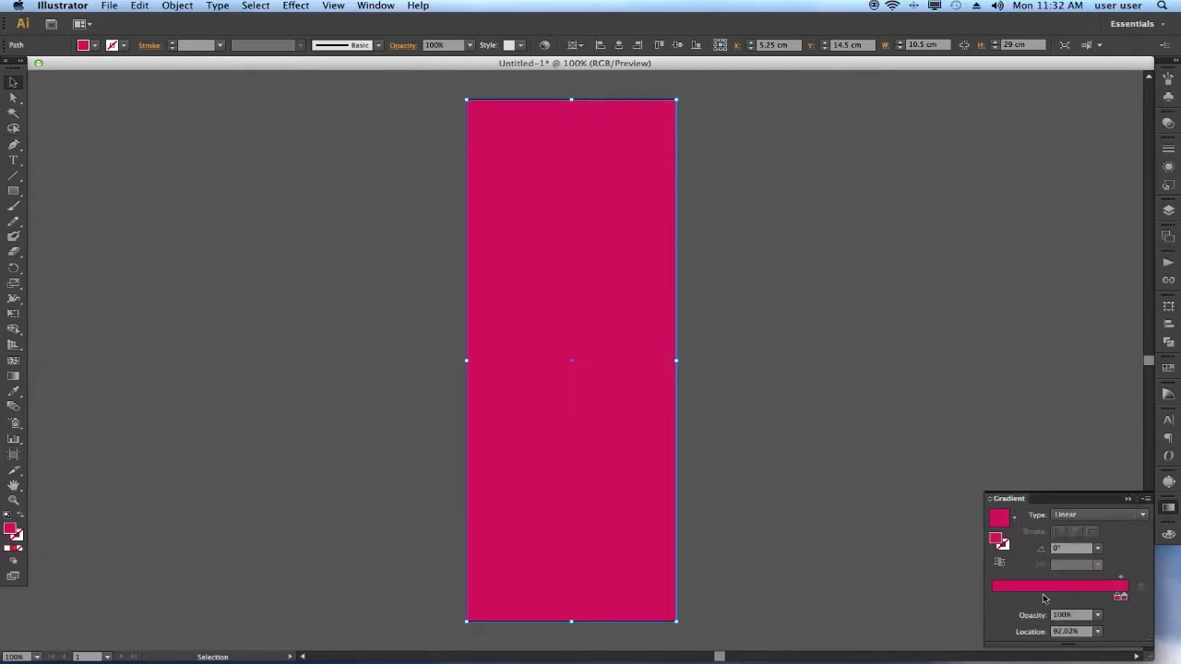
{"action": "double_click", "coordinate": [1067, 598]}
{"action": "type", "text": "190"}
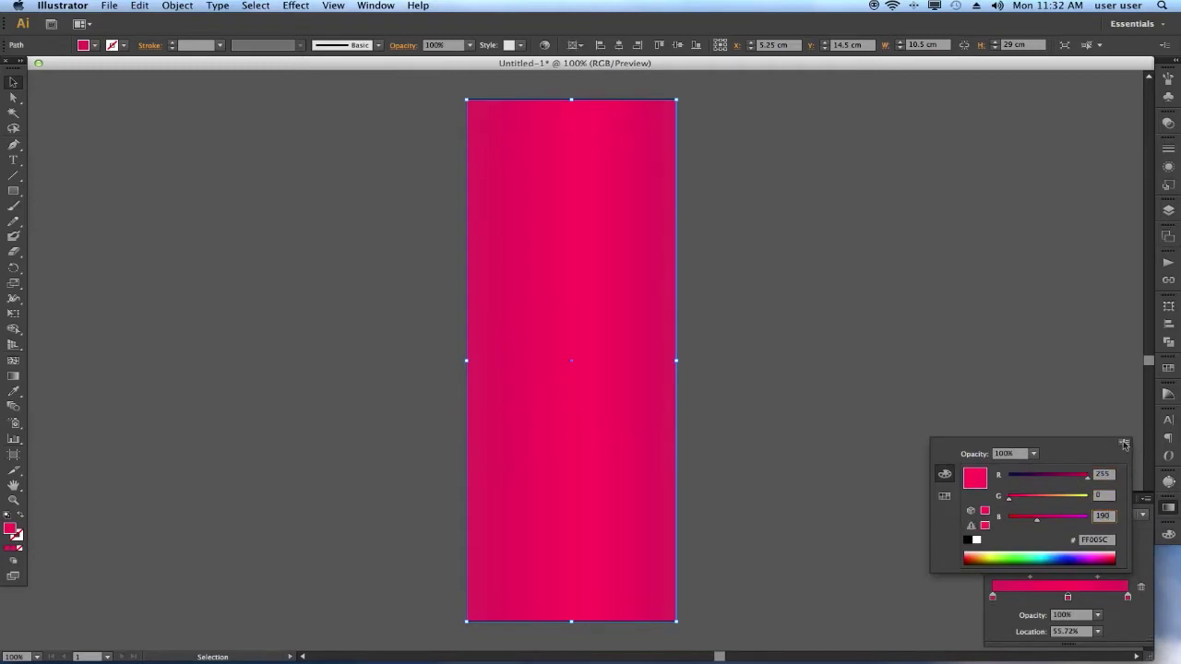
{"action": "key", "text": "Return"}
{"action": "left_click", "coordinate": [238, 167]}
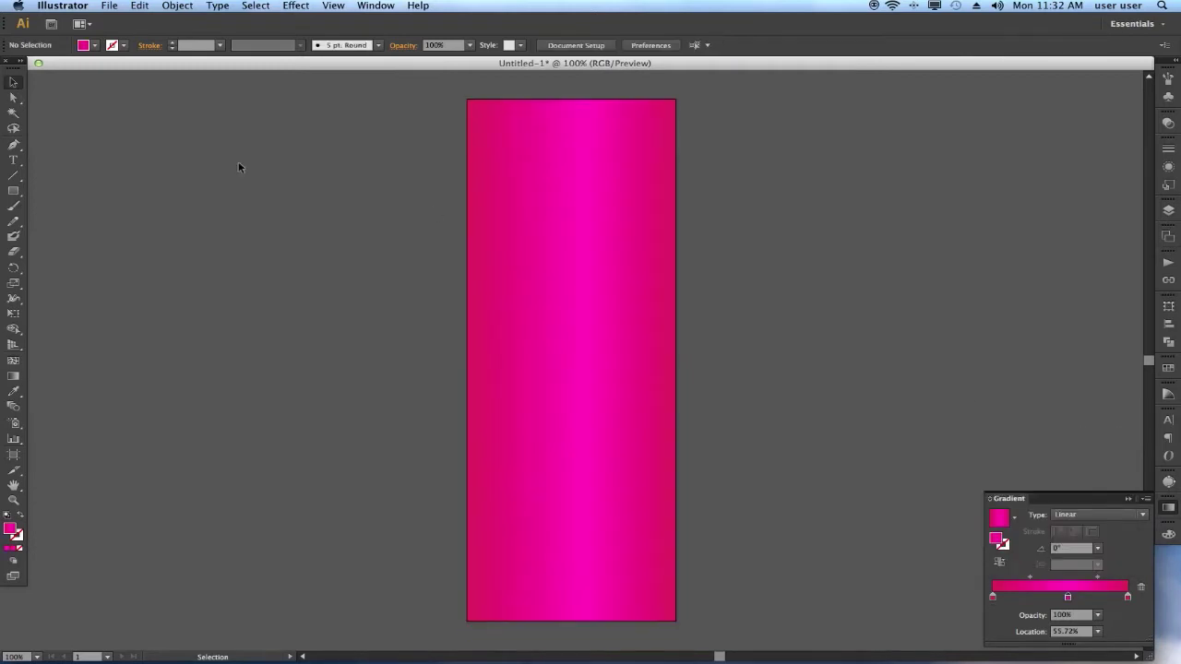
{"action": "key", "text": "t"}
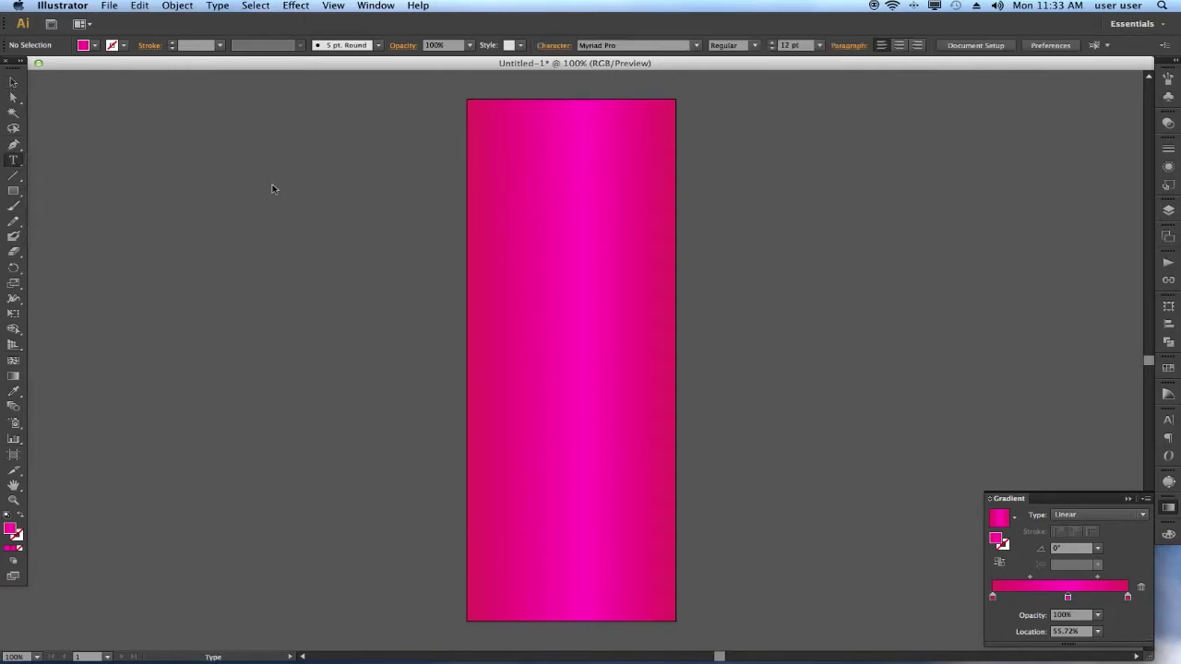
{"action": "type", "text": "Royal"}
Add ROYAL text set in Didot at 75 pt
{"action": "left_click", "coordinate": [13, 83]}
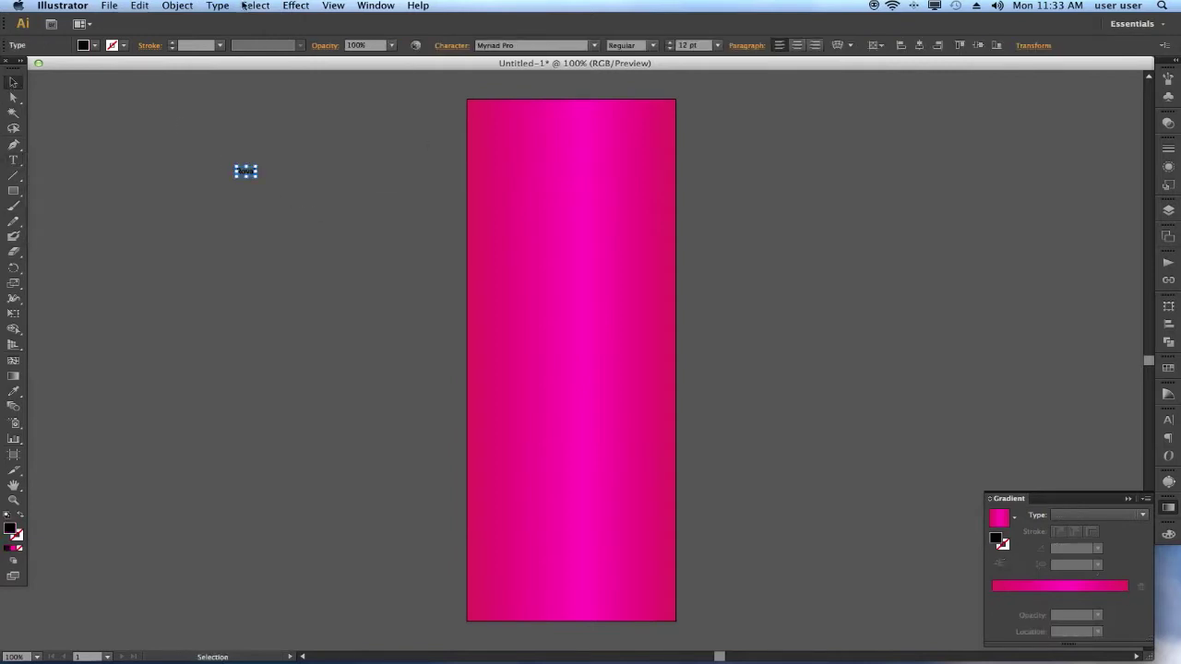
{"action": "left_click", "coordinate": [255, 6]}
{"action": "left_click", "coordinate": [415, 162]}
{"action": "left_click_drag", "start_coordinate": [319, 172], "coordinate": [406, 175]}
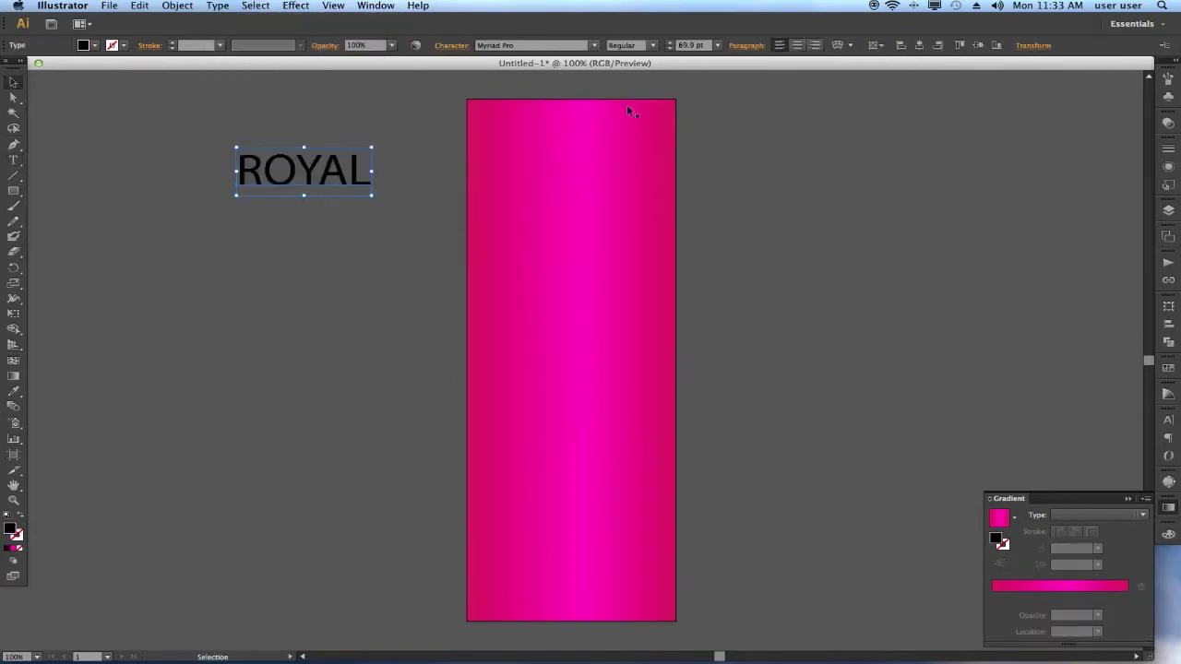
{"action": "type", "text": "75"}
{"action": "left_click", "coordinate": [555, 45]}
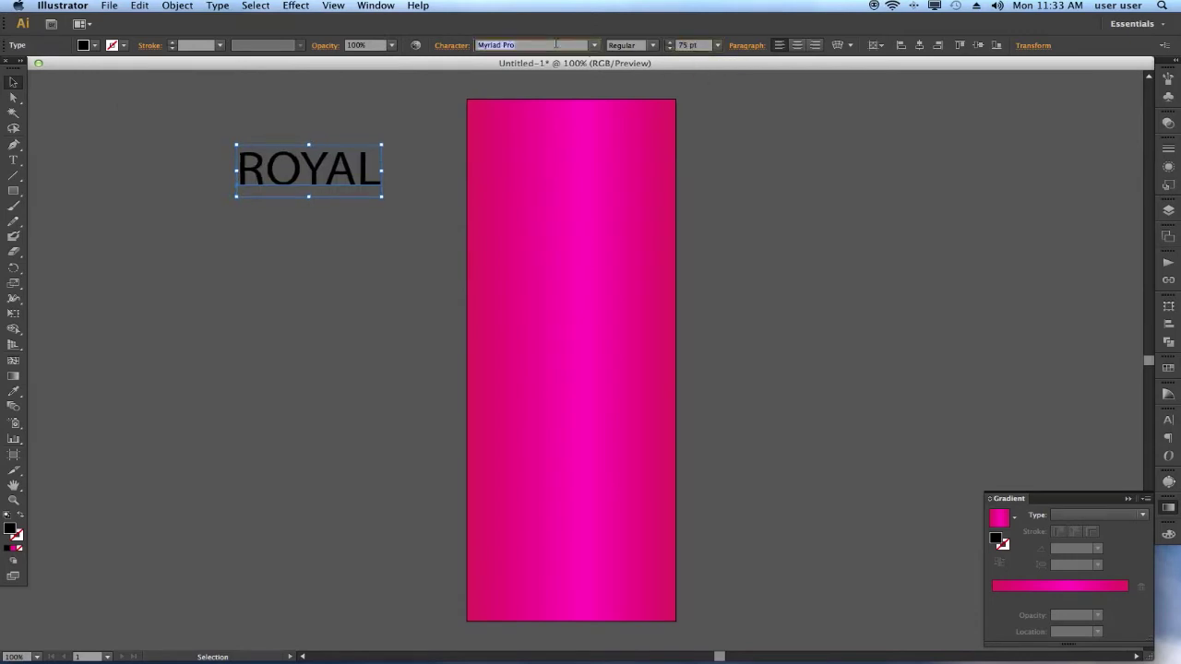
{"action": "type", "text": "Didot"}
{"action": "key", "text": "Return"}
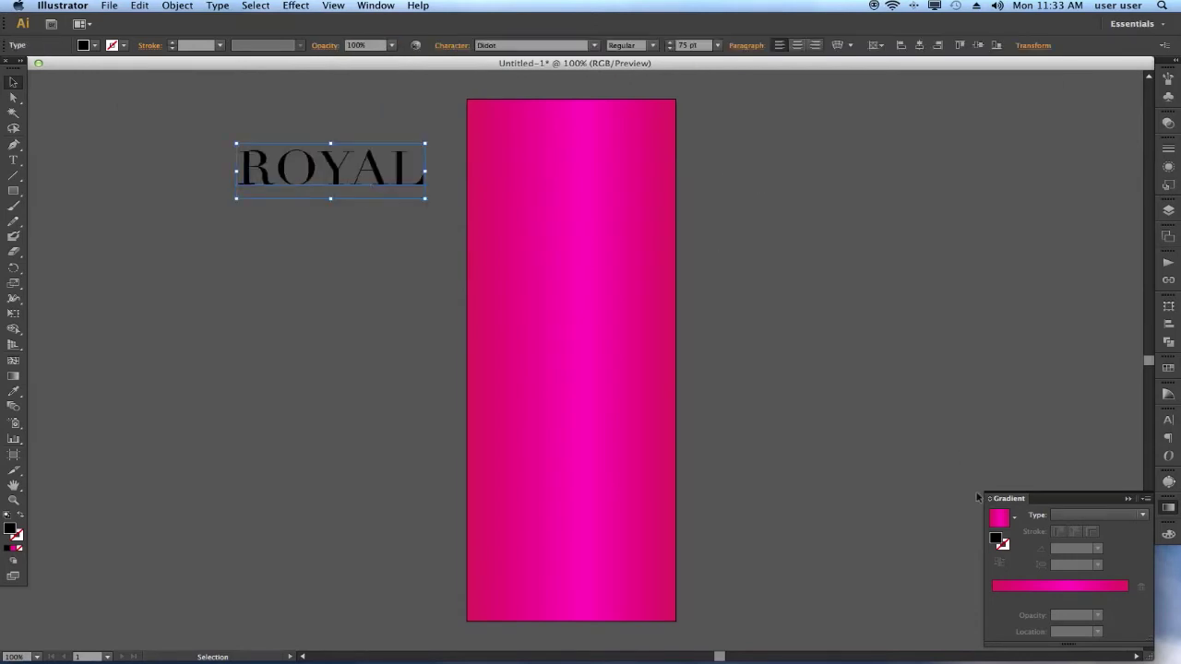
Make ROYAL white and vertical on the panel's right, then draw a 10.5 × 1 cm strip
{"action": "left_click", "coordinate": [1168, 534]}
{"action": "left_click", "coordinate": [1011, 608]}
{"action": "left_click_drag", "start_coordinate": [430, 205], "coordinate": [368, 69]}
{"action": "left_click_drag", "start_coordinate": [334, 159], "coordinate": [638, 203]}
{"action": "left_click", "coordinate": [314, 190]}
{"action": "key", "text": "m"}
{"action": "left_click_drag", "start_coordinate": [468, 430], "coordinate": [675, 453]}
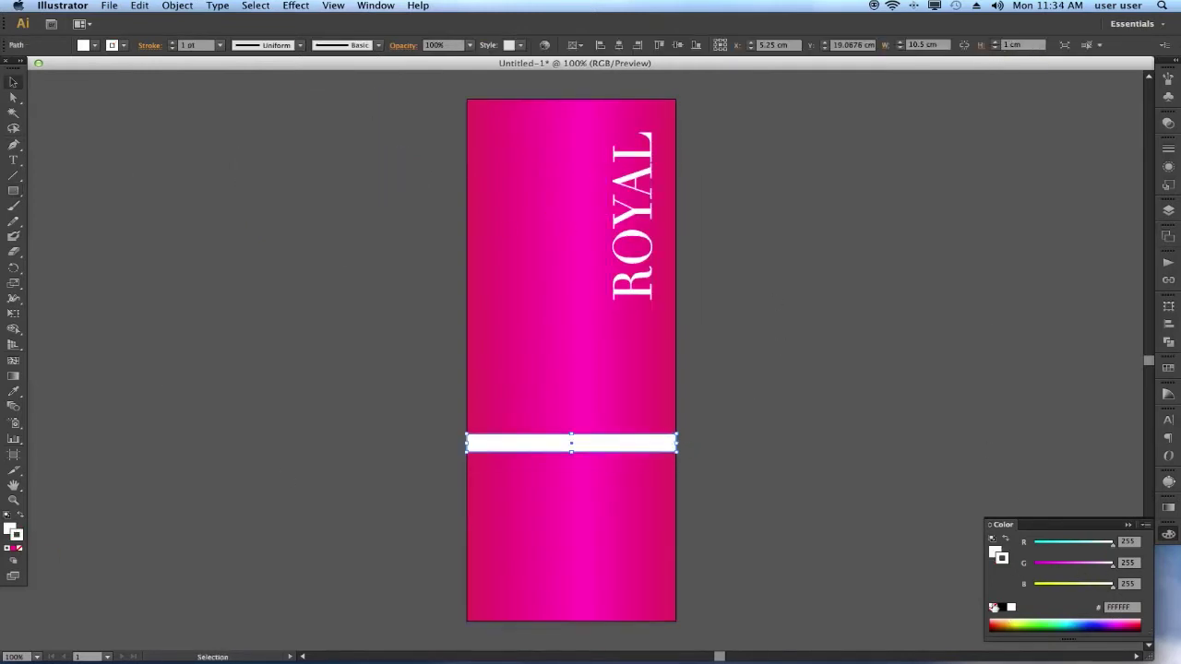
Give the strip a white-to-grey silver linear gradient with no stroke
{"action": "left_click", "coordinate": [993, 607]}
{"action": "left_click", "coordinate": [1168, 507]}
{"action": "left_click", "coordinate": [1090, 595]}
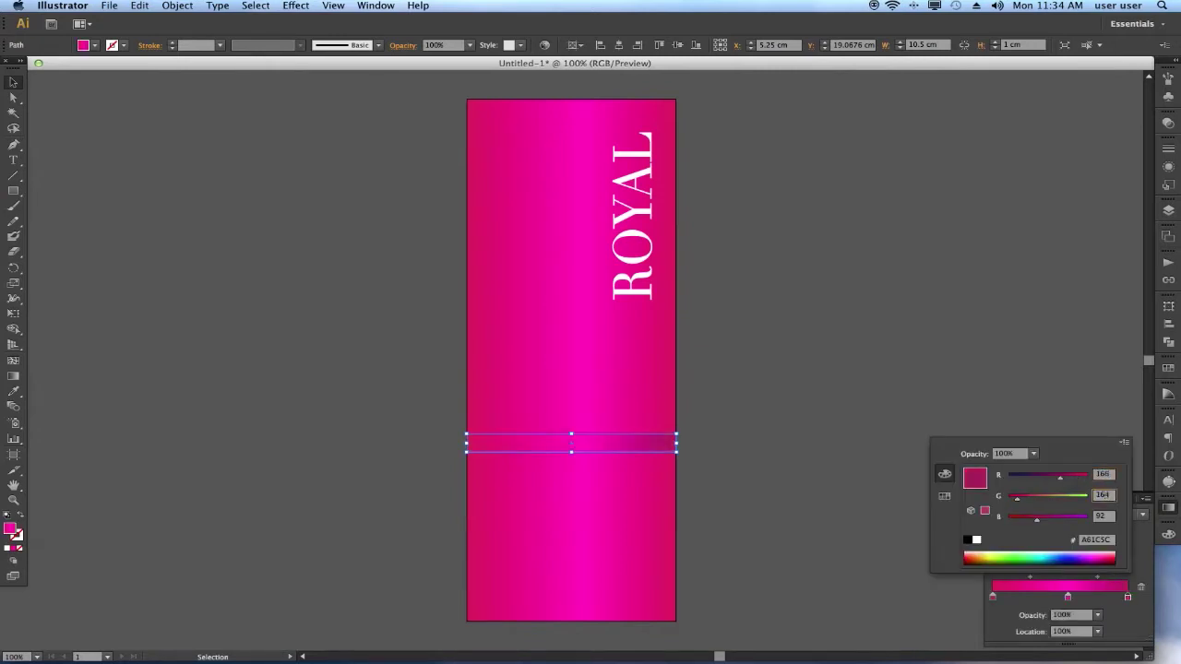
{"action": "key", "text": "Tab"}
{"action": "mouse_move", "coordinate": [1068, 597]}
{"action": "left_mouse_down"}
{"action": "mouse_move", "coordinate": [1121, 600]}
{"action": "mouse_move", "coordinate": [1098, 600]}
{"action": "left_mouse_up"}
{"action": "double_click", "coordinate": [1061, 598]}
{"action": "left_click", "coordinate": [1117, 557]}
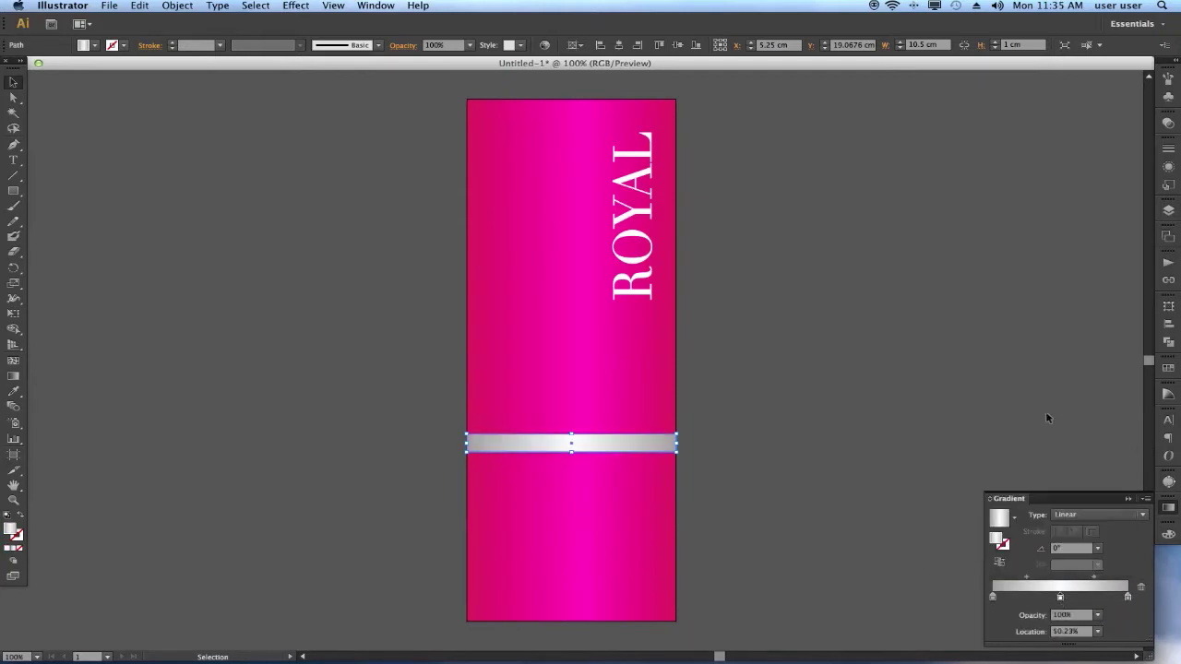
{"action": "left_click", "coordinate": [769, 363]}
{"action": "key", "text": "t"}
{"action": "type", "text": "Ice cool body sp"}
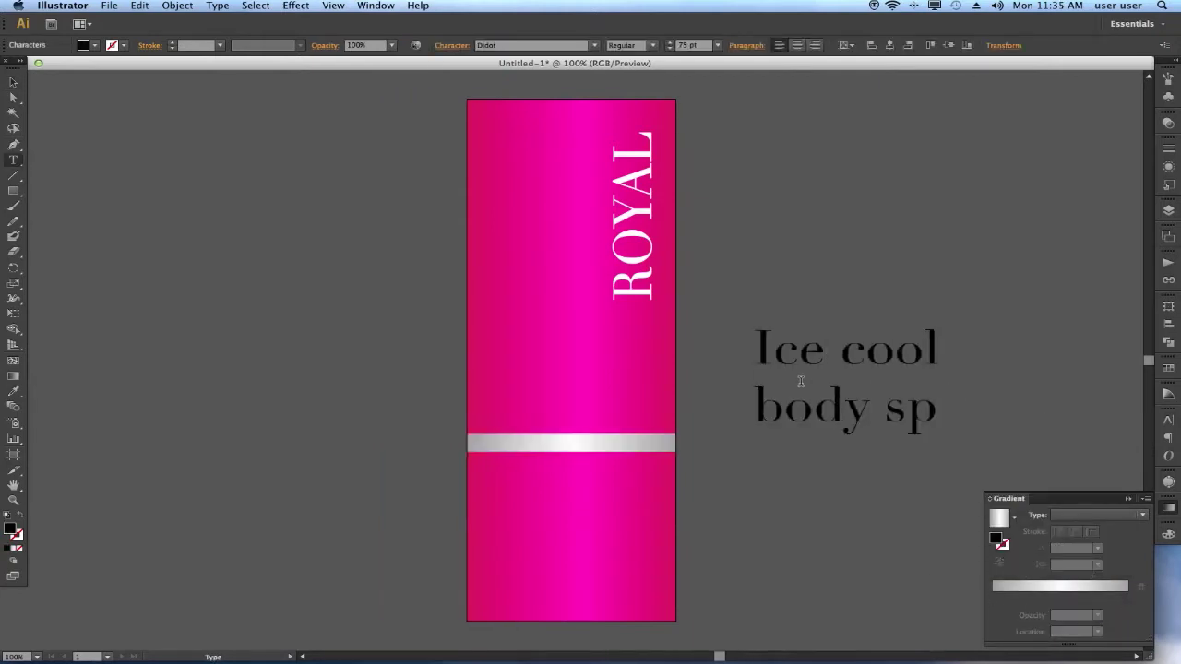
Finish the Ice cool / Body spray caption, uppercase and centre it, and place it above the bar
{"action": "type", "text": "ray"}
{"action": "key", "text": "ctrl+a"}
{"action": "key", "text": "ctrl+shift+c"}
{"action": "left_click", "coordinate": [218, 5]}
{"action": "left_click", "coordinate": [461, 161]}
{"action": "left_click_drag", "start_coordinate": [785, 378], "coordinate": [643, 437]}
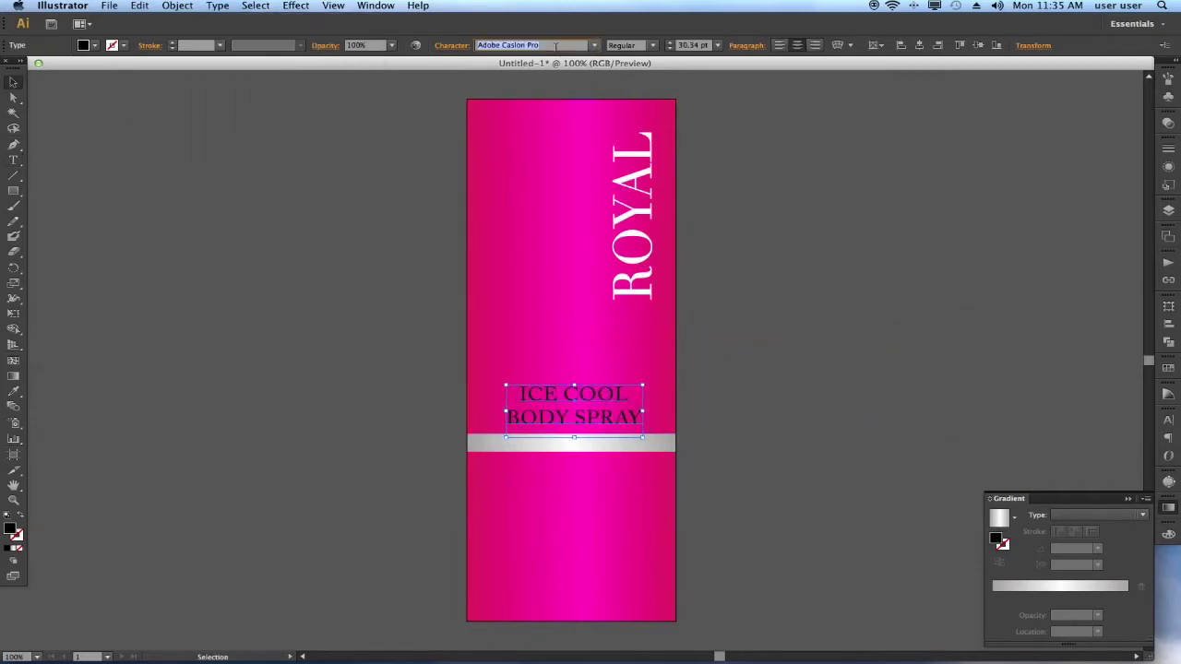
Set the caption to white Adobe Devanagari Bold at 36.5 pt
{"action": "key", "text": "Return"}
{"action": "key", "text": "Tab"}
{"action": "type", "text": "Bold"}
{"action": "key", "text": "Return"}
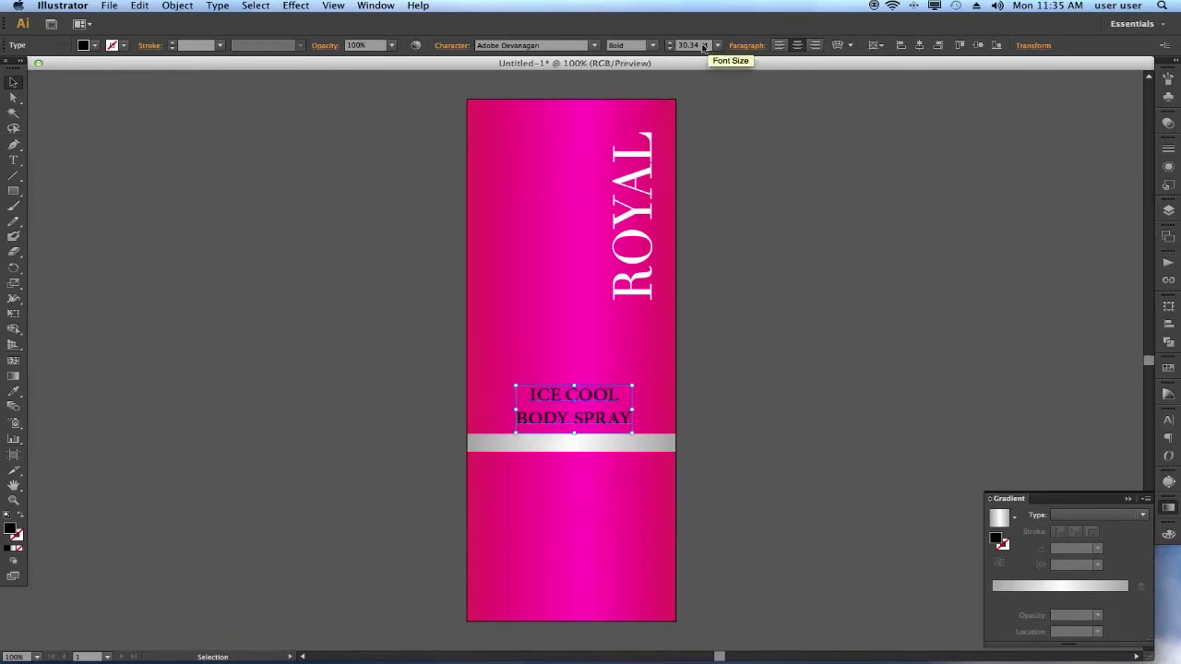
{"action": "key", "text": "Return"}
{"action": "left_click", "coordinate": [1168, 533]}
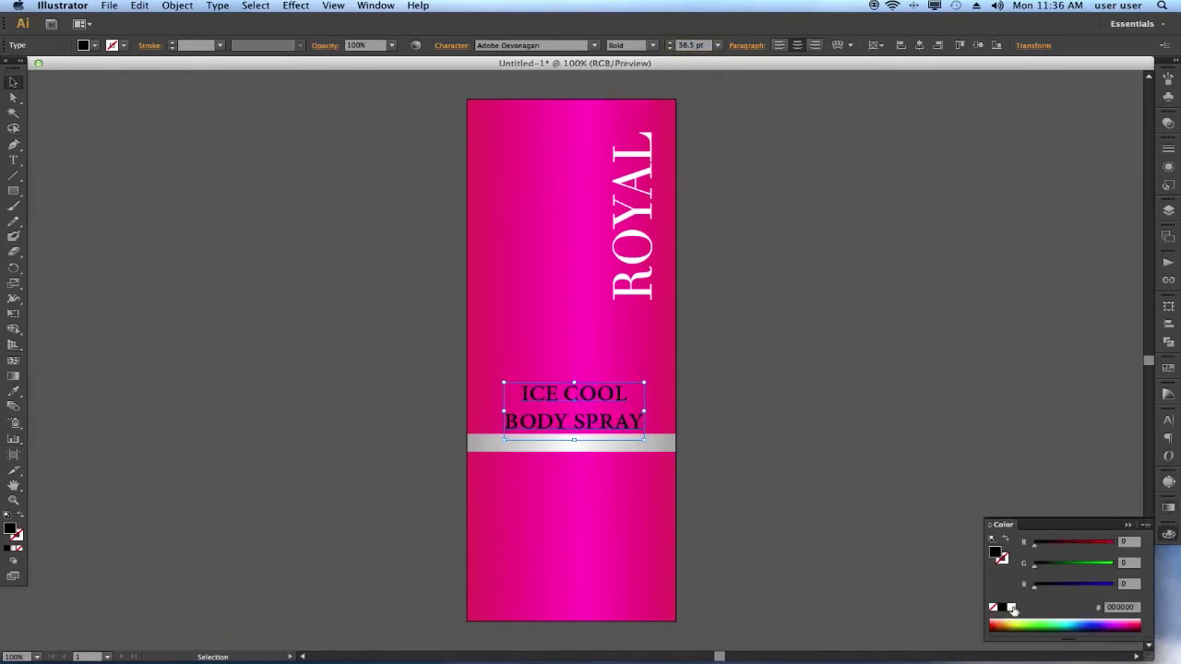
{"action": "left_click", "coordinate": [999, 616]}
{"action": "left_click", "coordinate": [1167, 421]}
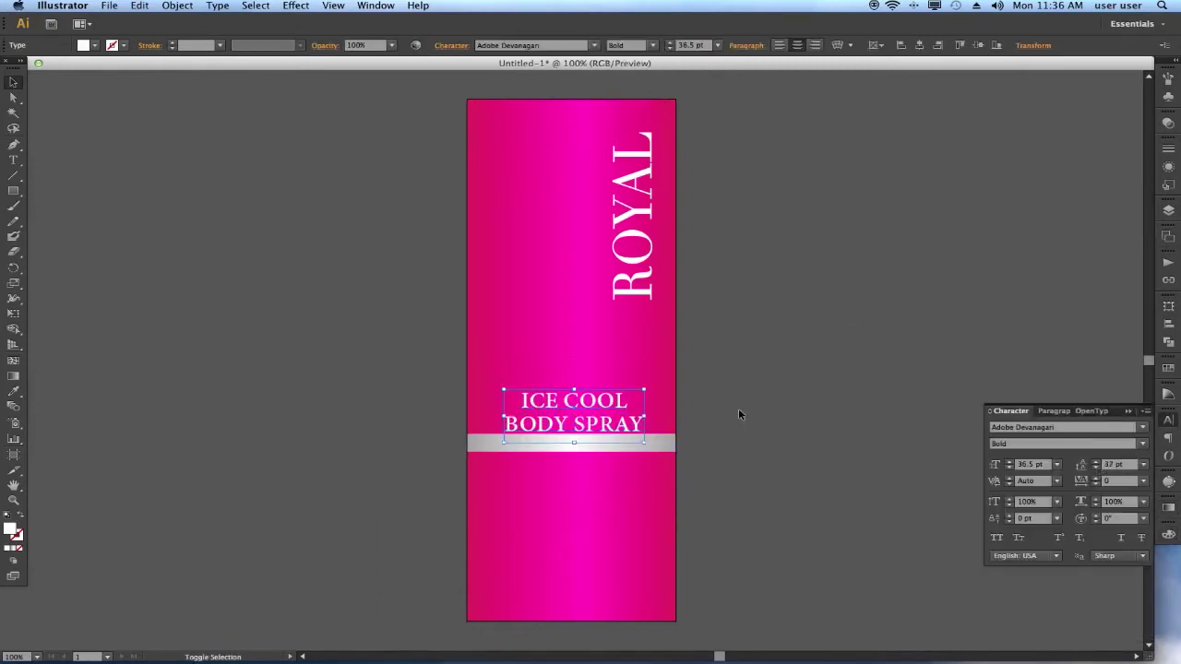
Move the caption and silver bar lower on the label
{"action": "left_click_drag", "start_coordinate": [683, 436], "coordinate": [701, 506]}
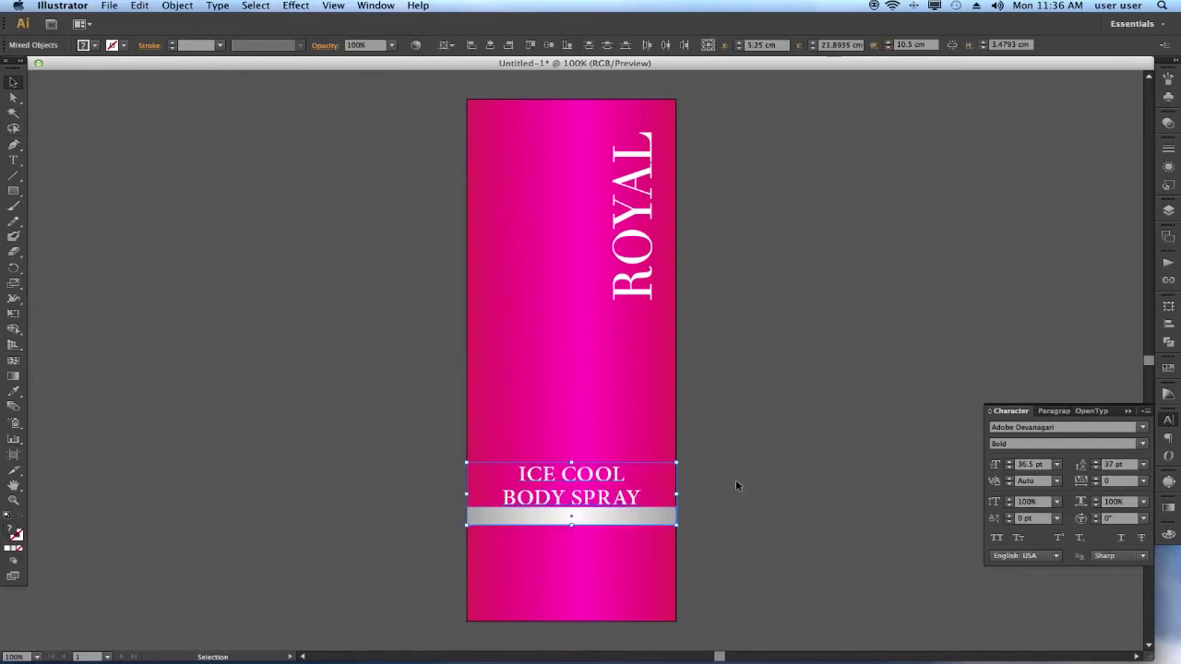
{"action": "left_click", "coordinate": [621, 543]}
{"action": "key", "text": "t"}
{"action": "left_click", "coordinate": [615, 557]}
{"action": "type", "text": "refined &"}
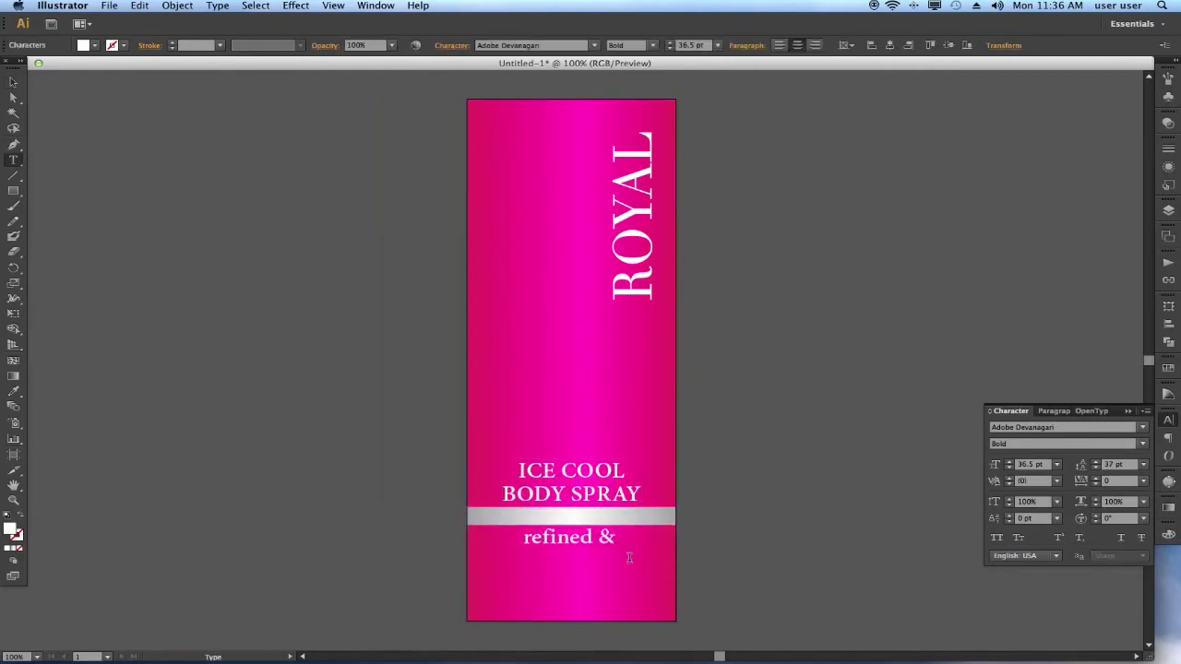
Finish the tagline 'Innigorating' in all caps, shrink it, and set it on the grey band
{"action": "type", "text": "Innigorating"}
{"action": "key", "text": "super+a"}
{"action": "key", "text": "super+shift+comma"}
{"action": "key", "text": "super+shift+comma"}
{"action": "key", "text": "super+shift+comma"}
{"action": "left_click", "coordinate": [218, 5]}
{"action": "left_click", "coordinate": [416, 161]}
{"action": "key", "text": "Escape"}
{"action": "left_click_drag", "start_coordinate": [680, 550], "coordinate": [653, 545]}
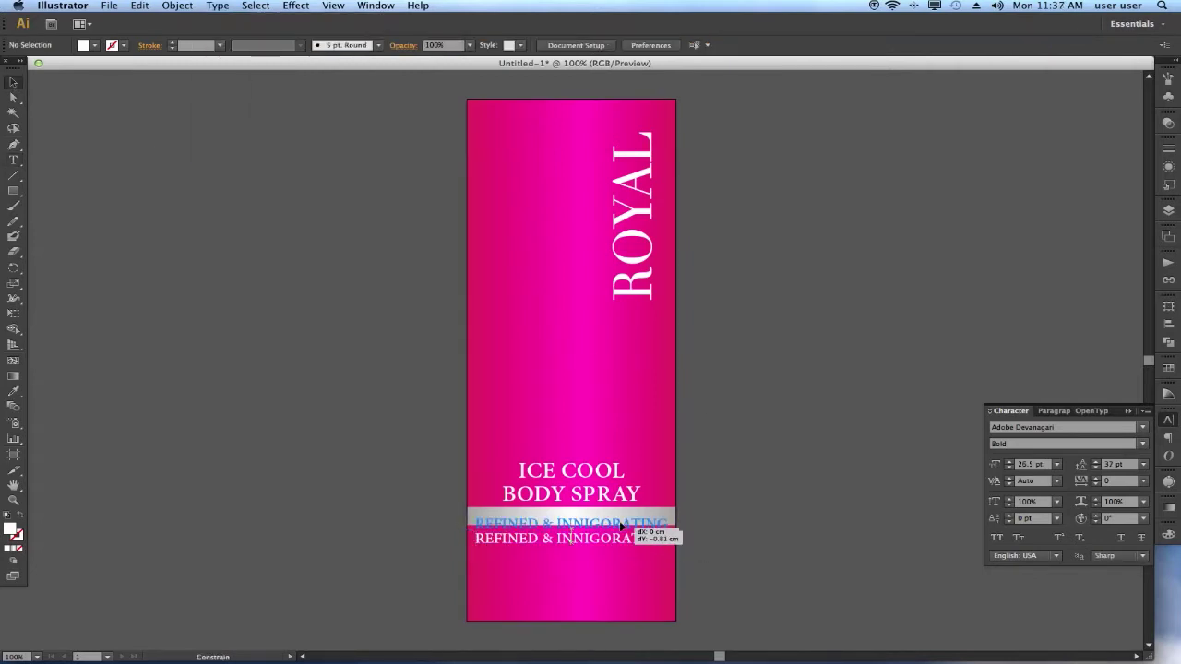
{"action": "left_click_drag", "start_coordinate": [572, 538], "coordinate": [572, 517]}
Sample the label's pink gradient and draw a small pink rectangle beside the label
{"action": "key", "text": "super+F9"}
{"action": "left_click", "coordinate": [718, 412]}
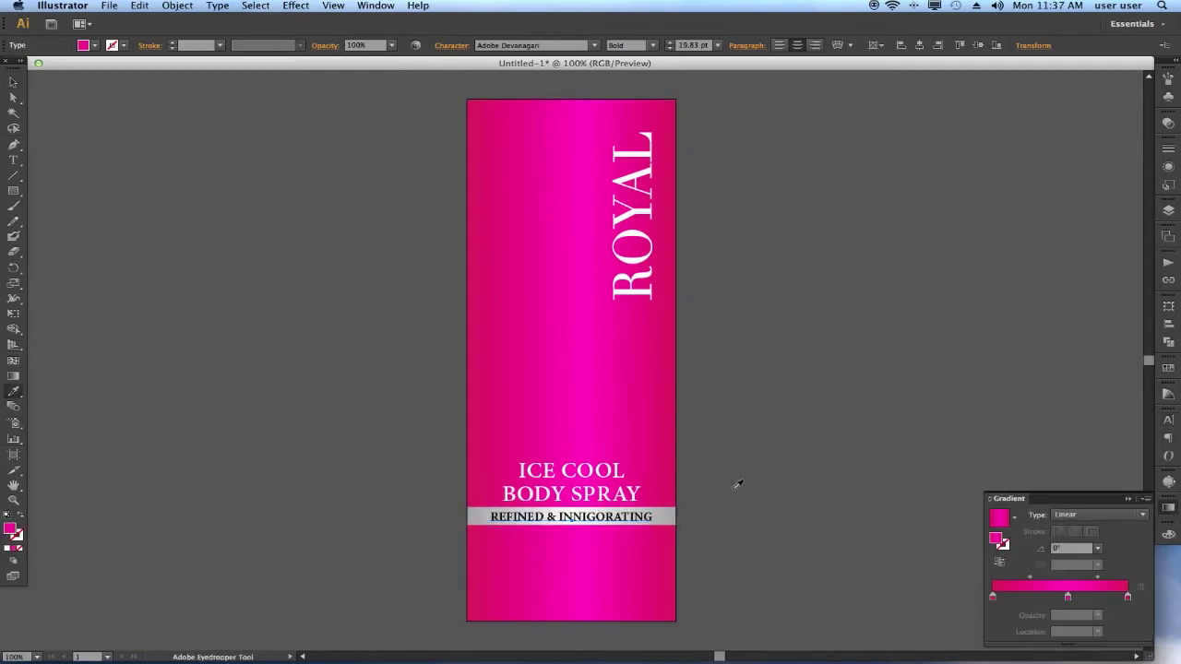
{"action": "key", "text": "m"}
{"action": "left_click_drag", "start_coordinate": [771, 412], "coordinate": [843, 463]}
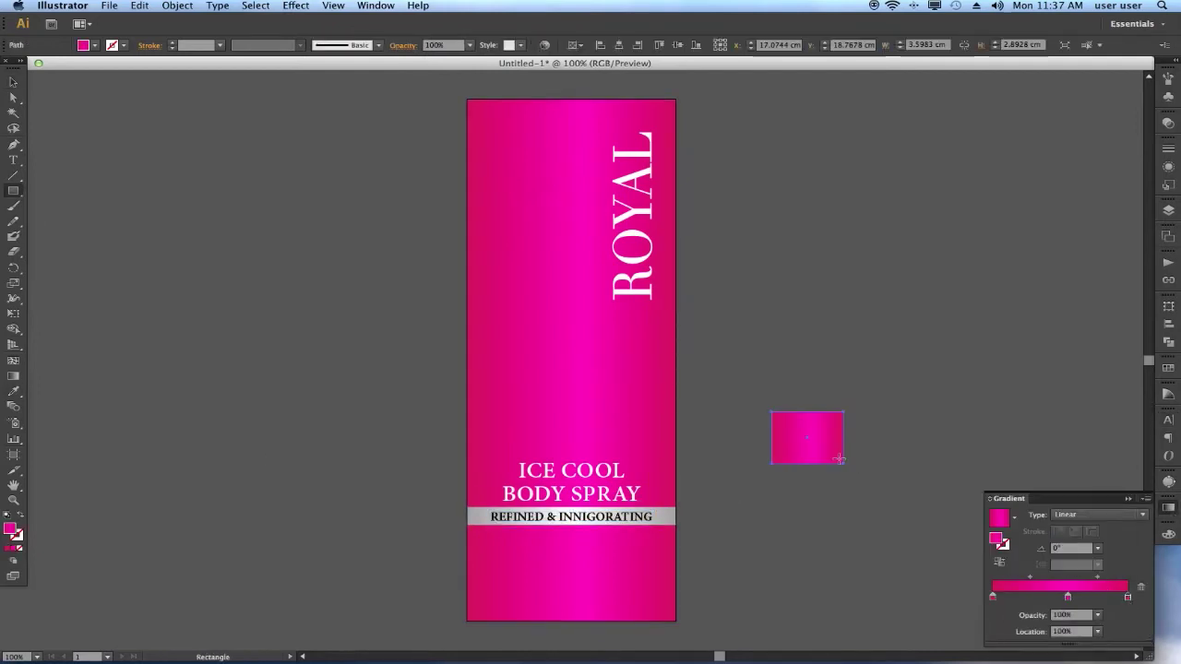
Set the square's gradient end to pink-red and eyedrop that colour onto the tagline
{"action": "double_click", "coordinate": [1127, 597]}
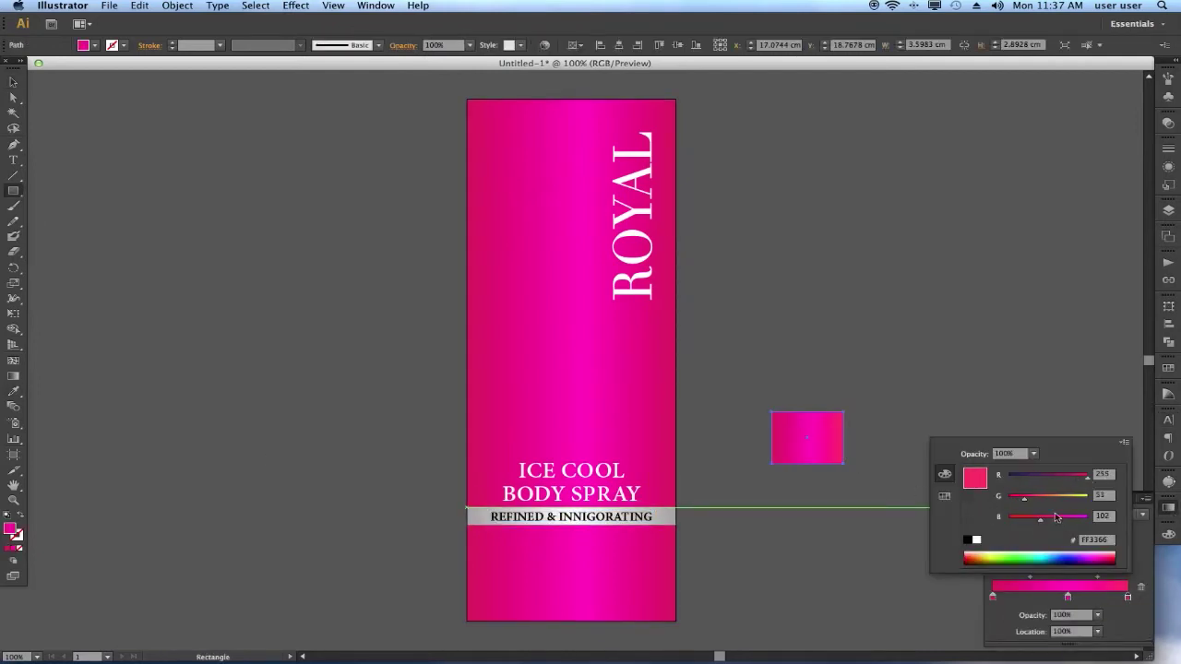
{"action": "left_click", "coordinate": [881, 466]}
{"action": "key", "text": "Escape"}
{"action": "key", "text": "b"}
{"action": "key", "text": "F6"}
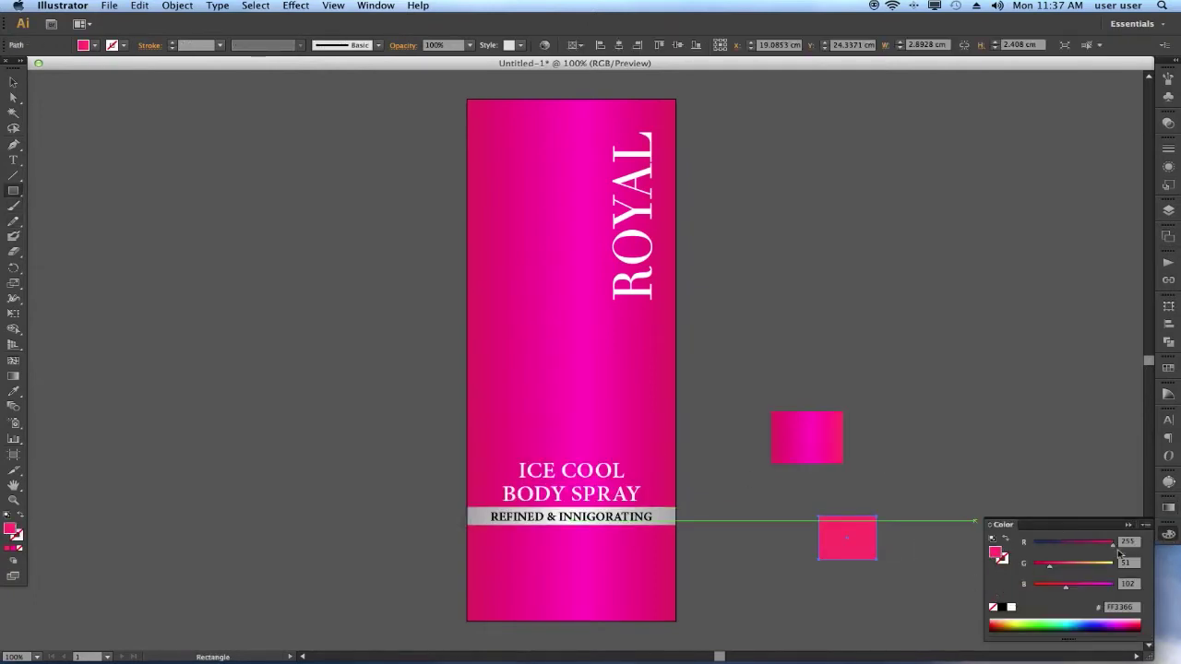
{"action": "left_click", "coordinate": [850, 533]}
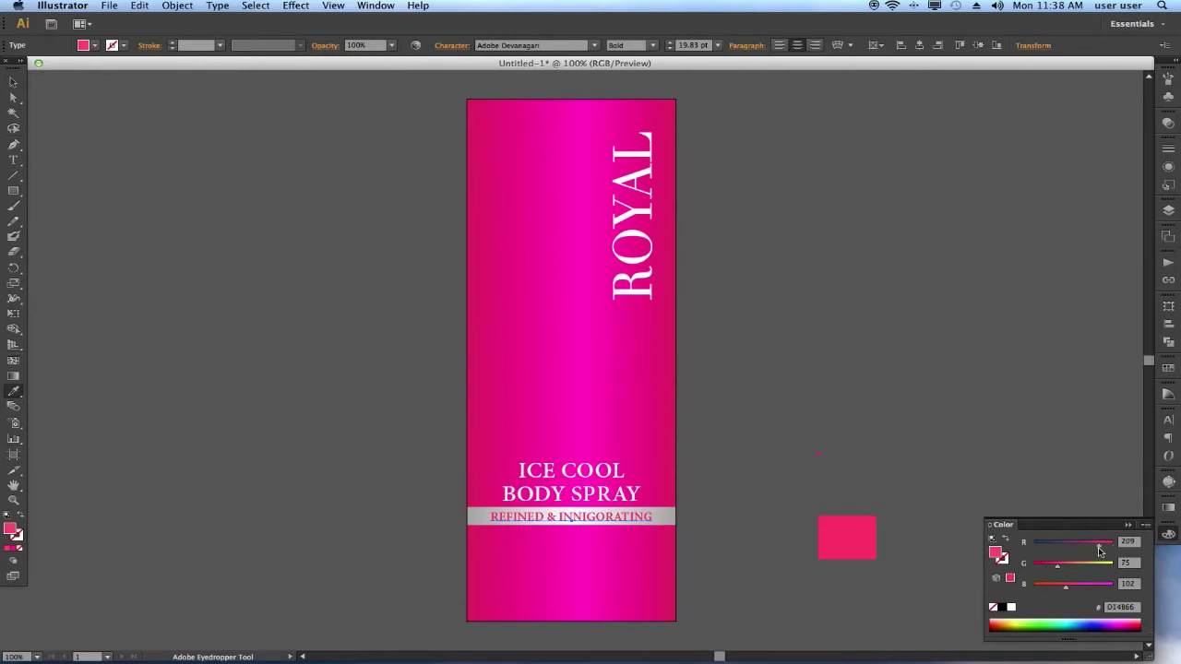
Brighten the tagline to magenta by lowering green and raising red
{"action": "mouse_move", "coordinate": [1057, 565]}
{"action": "left_mouse_down"}
{"action": "mouse_move", "coordinate": [1029, 570]}
{"action": "mouse_move", "coordinate": [1099, 544]}
{"action": "left_mouse_up"}
{"action": "left_click", "coordinate": [880, 501], "text": "super"}
{"action": "left_click", "coordinate": [622, 503]}
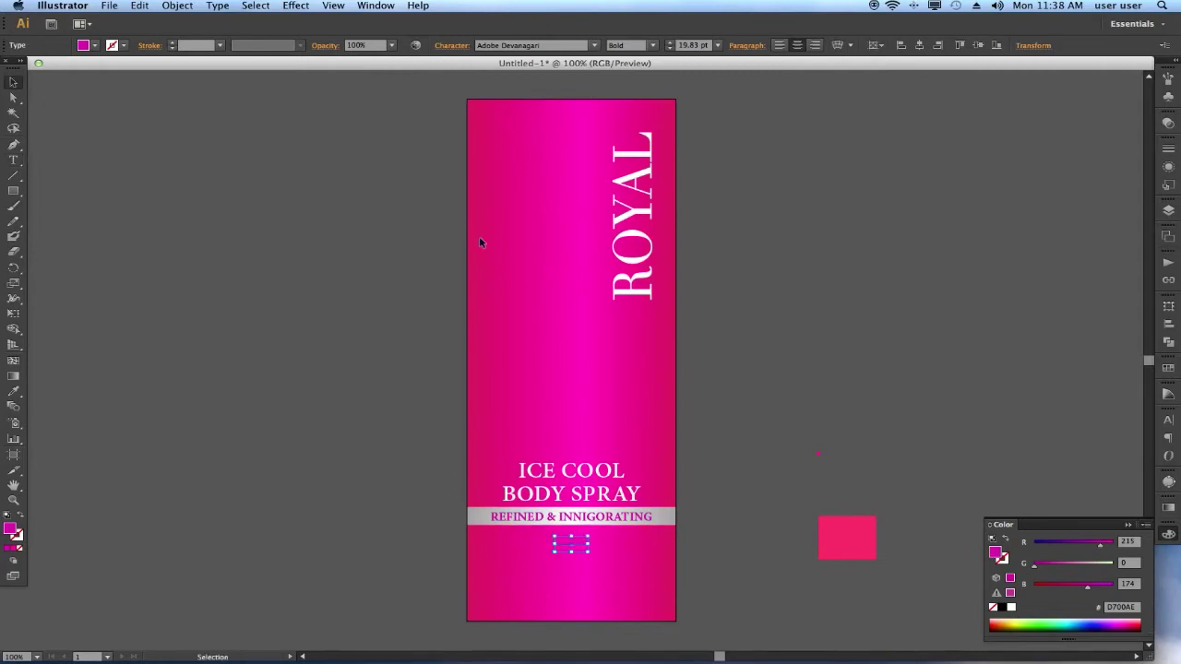
{"action": "key", "text": "super+a"}
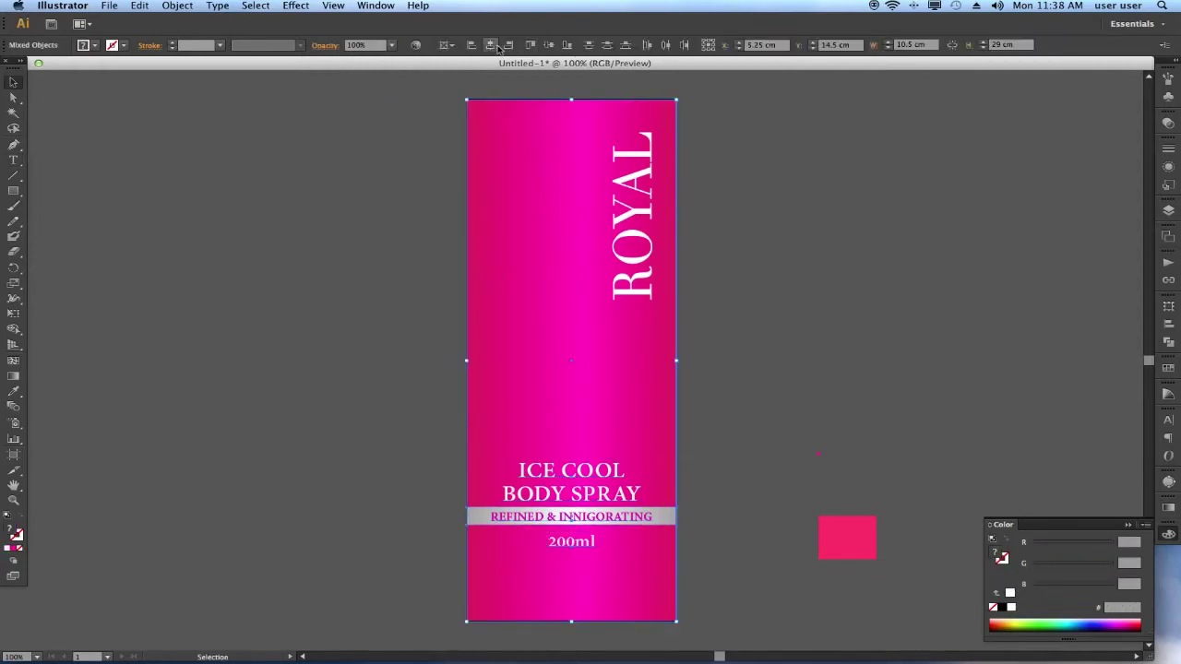
{"action": "left_click", "coordinate": [563, 76]}
{"action": "left_click", "coordinate": [12, 145]}
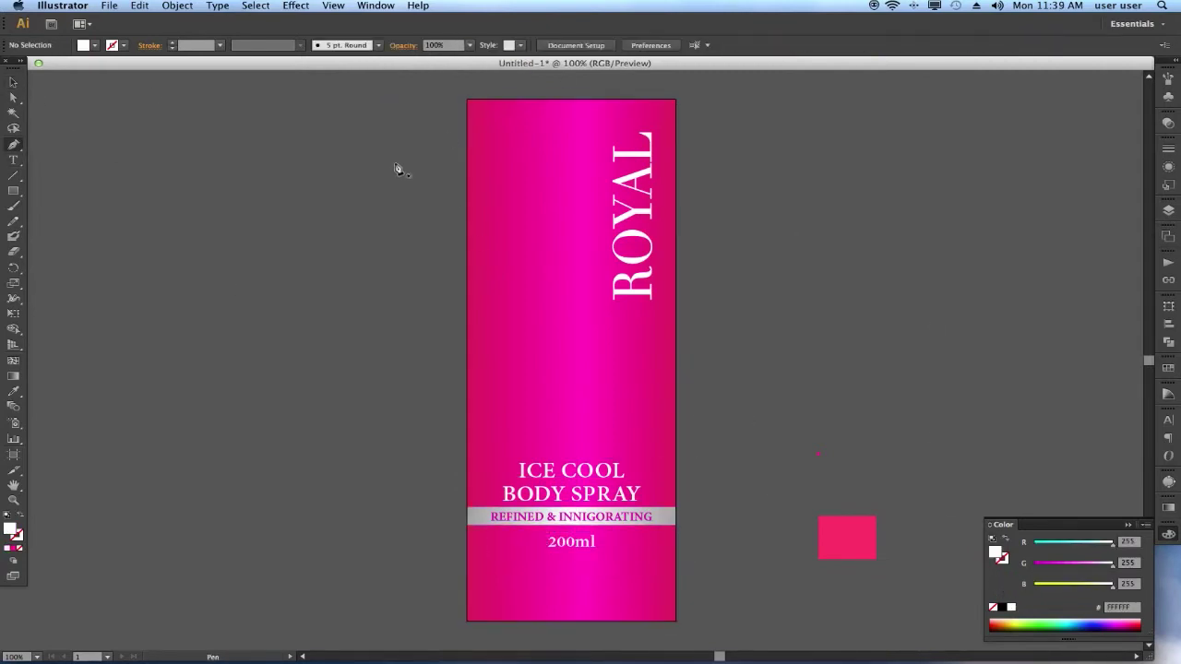
Pen-draw a white gown shape from the label top with a wavy hem, refining its right edge
{"action": "left_click", "coordinate": [467, 99]}
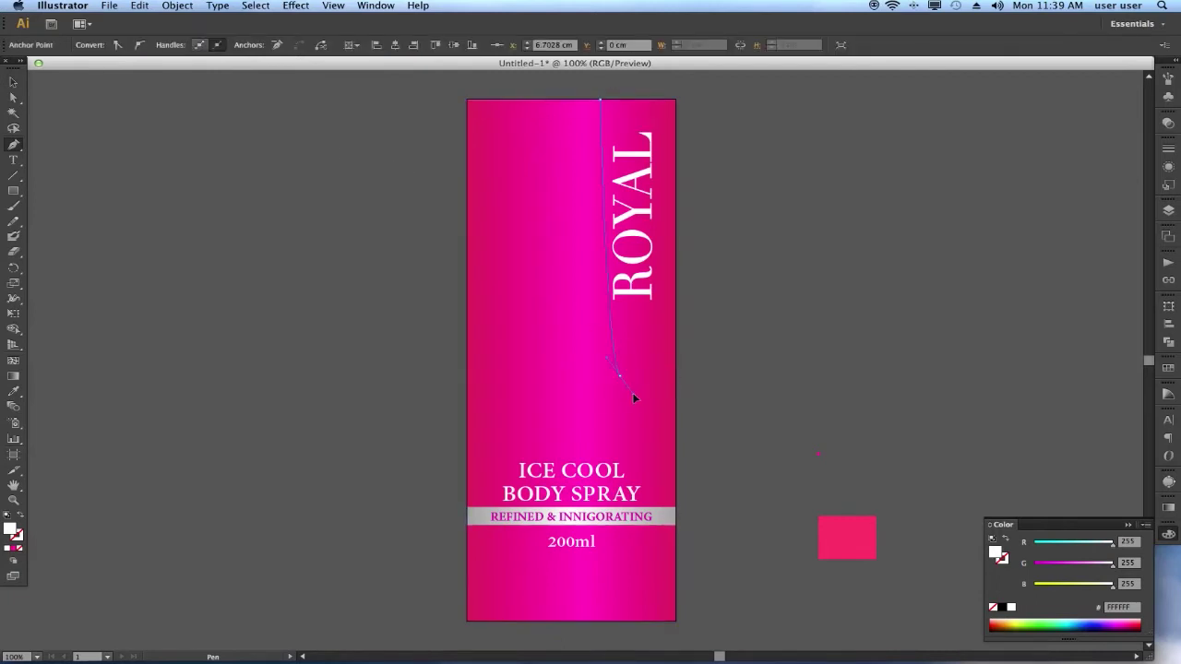
{"action": "mouse_move", "coordinate": [633, 395]}
{"action": "left_mouse_down"}
{"action": "mouse_move", "coordinate": [643, 449]}
{"action": "mouse_move", "coordinate": [531, 457]}
{"action": "mouse_move", "coordinate": [490, 444]}
{"action": "mouse_move", "coordinate": [456, 401]}
{"action": "left_mouse_up"}
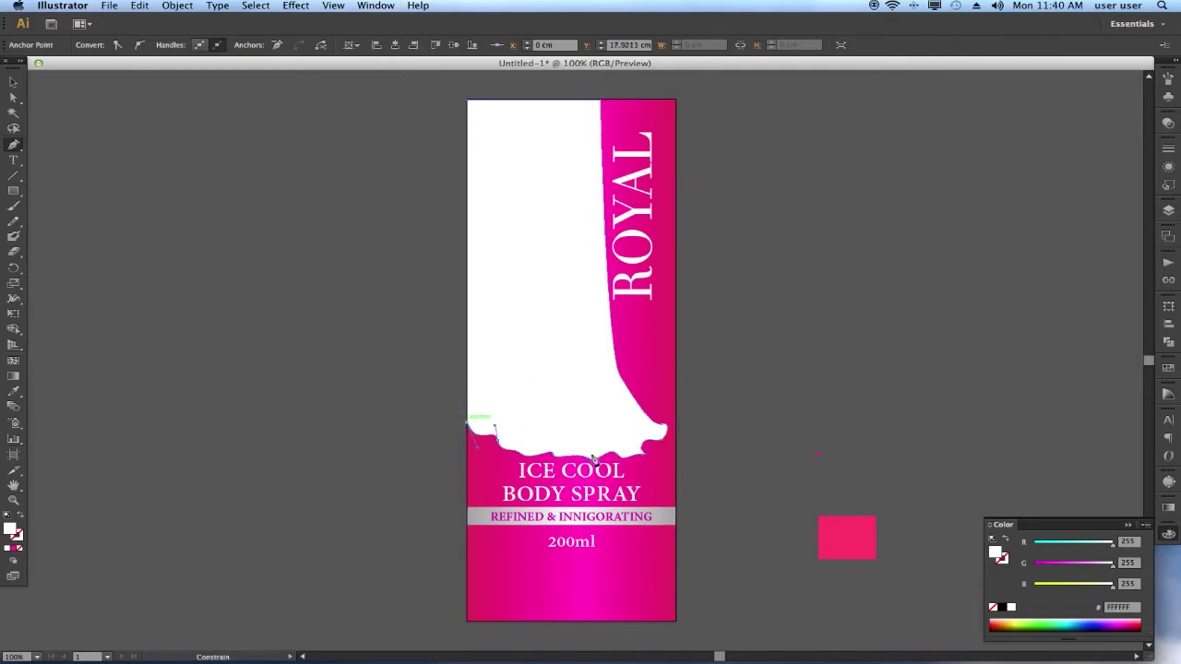
{"action": "left_click_drag", "start_coordinate": [599, 99], "coordinate": [611, 103]}
{"action": "key", "text": "a"}
{"action": "left_click_drag", "start_coordinate": [634, 378], "coordinate": [628, 376]}
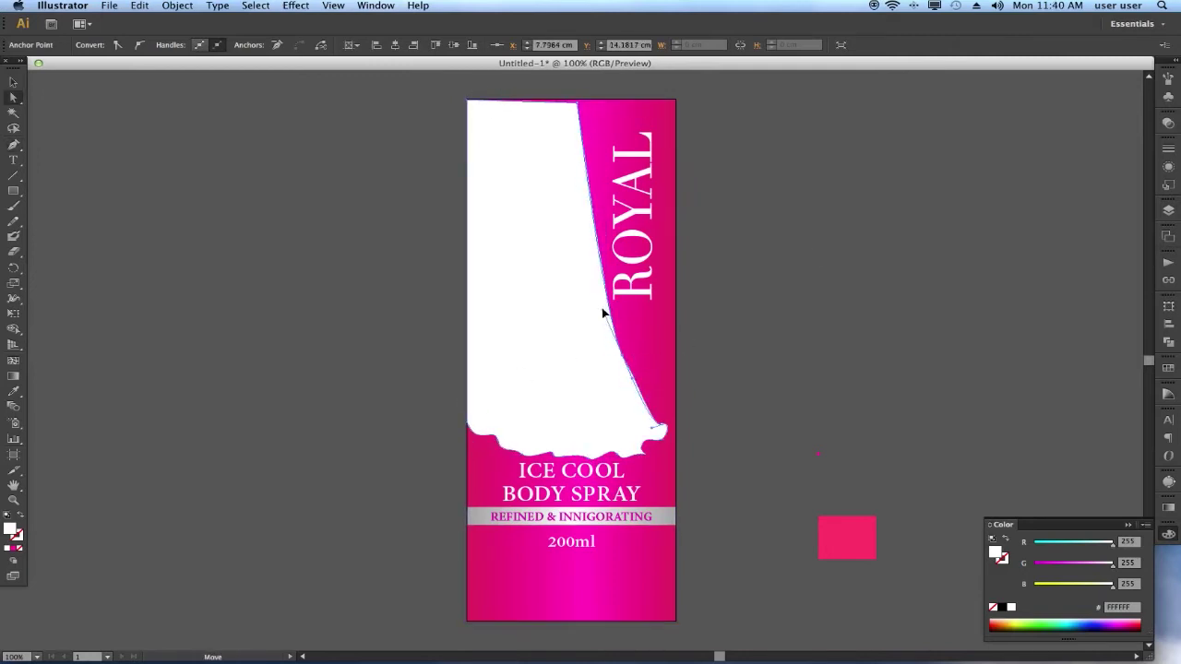
{"action": "left_click", "coordinate": [372, 218]}
{"action": "key", "text": "p"}
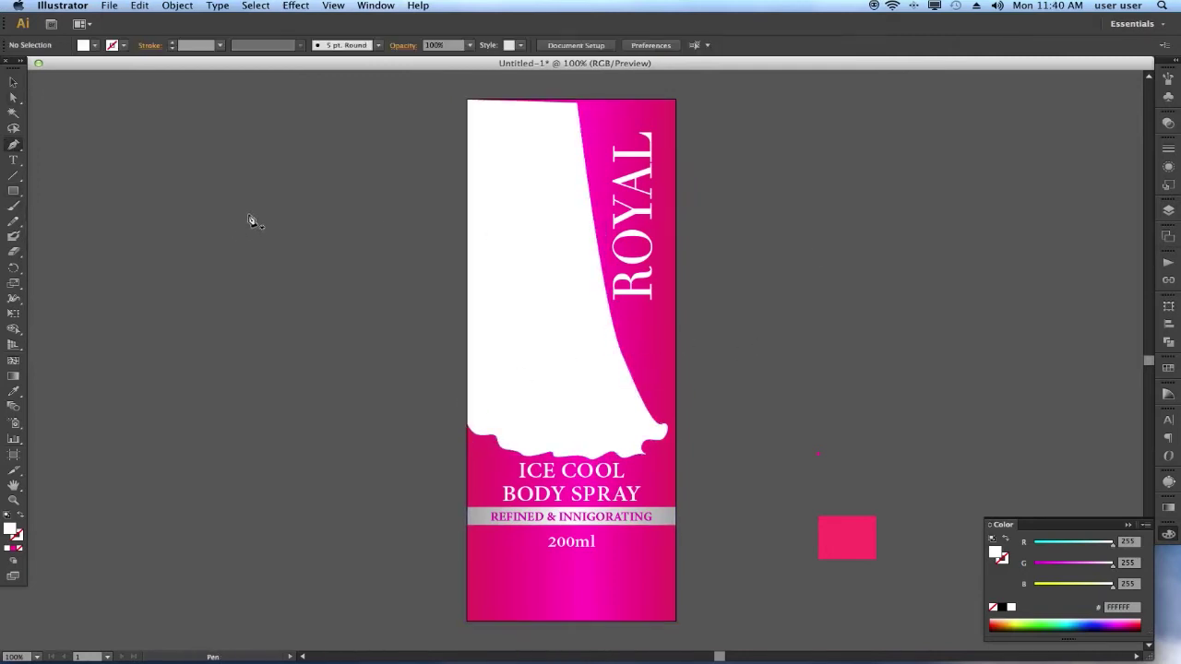
{"action": "mouse_move", "coordinate": [476, 426]}
{"action": "left_mouse_down"}
{"action": "mouse_move", "coordinate": [481, 385]}
{"action": "mouse_move", "coordinate": [495, 427]}
{"action": "left_mouse_up"}
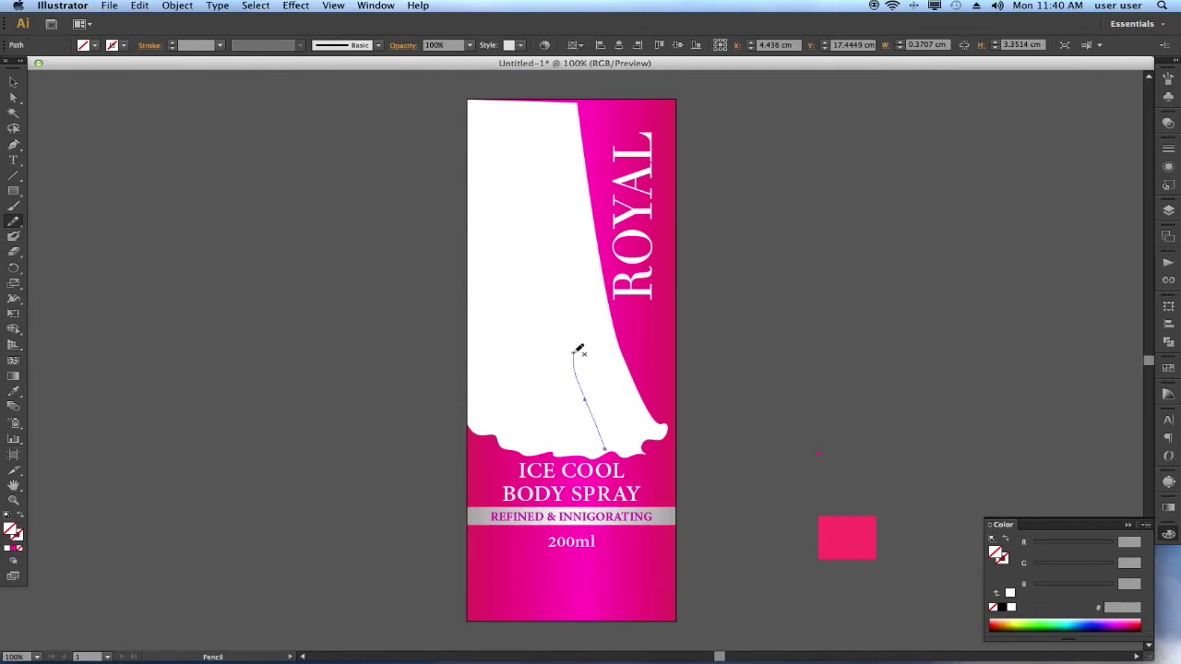
Make the fold lines pink, 3 pt, with a double-bulge width profile and no fill
{"action": "key", "text": "v"}
{"action": "key", "text": "ctrl+a"}
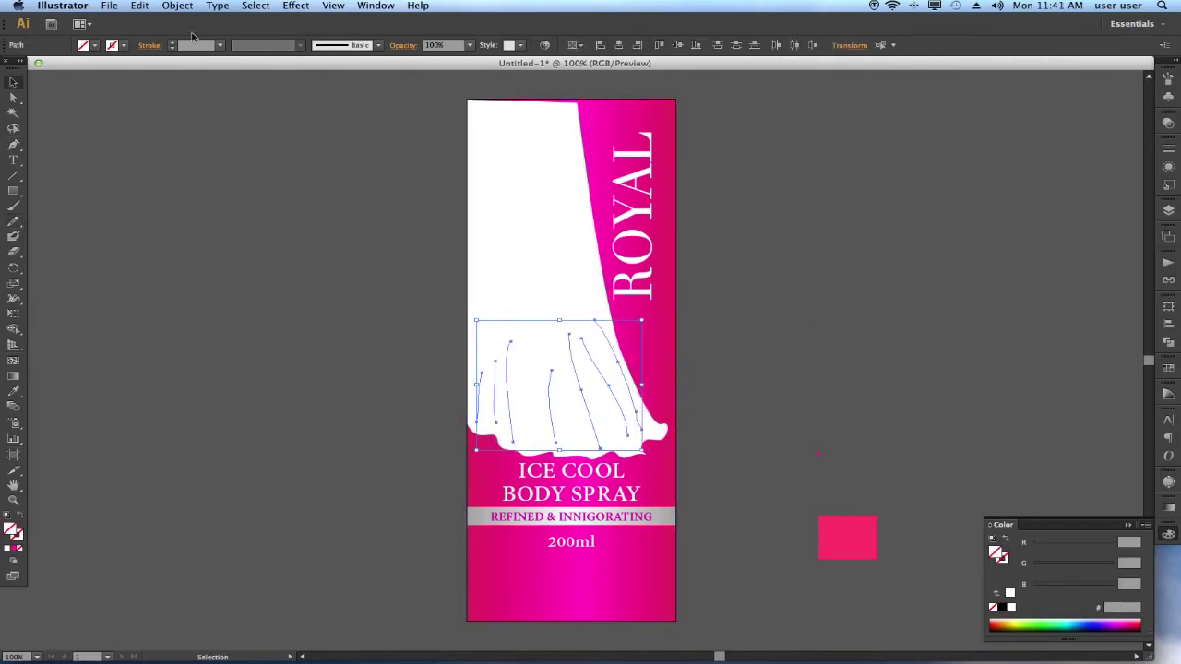
{"action": "left_click", "coordinate": [379, 45]}
{"action": "key", "text": "i"}
{"action": "left_click", "coordinate": [839, 535]}
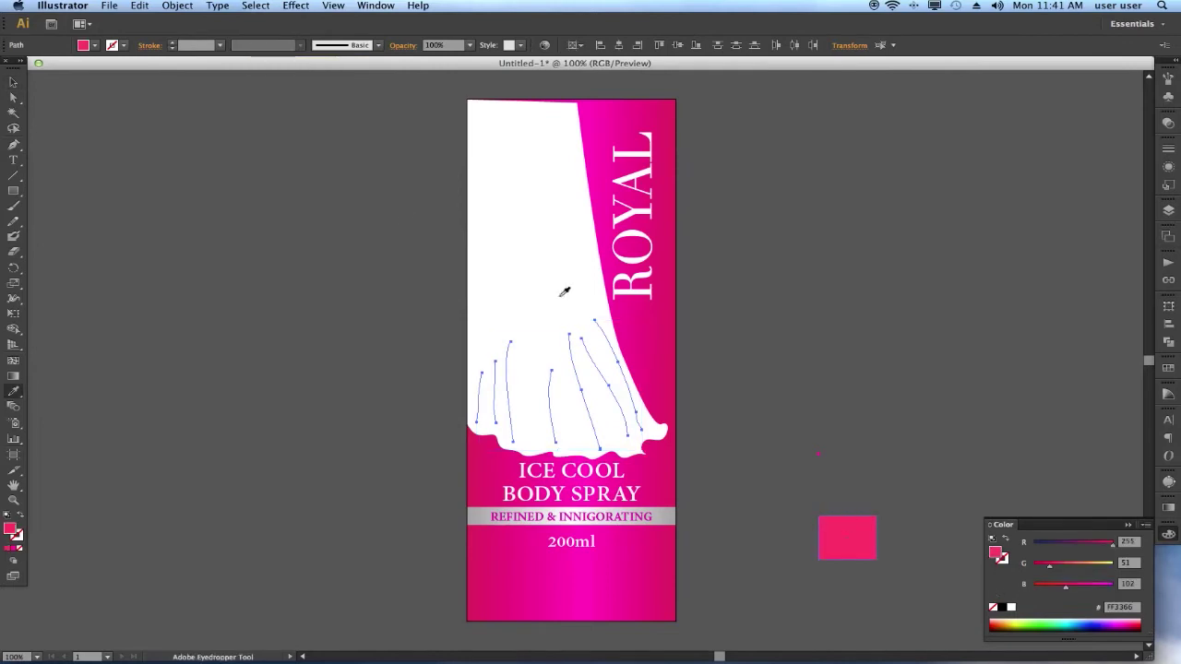
{"action": "left_click", "coordinate": [300, 45]}
{"action": "left_click", "coordinate": [255, 164]}
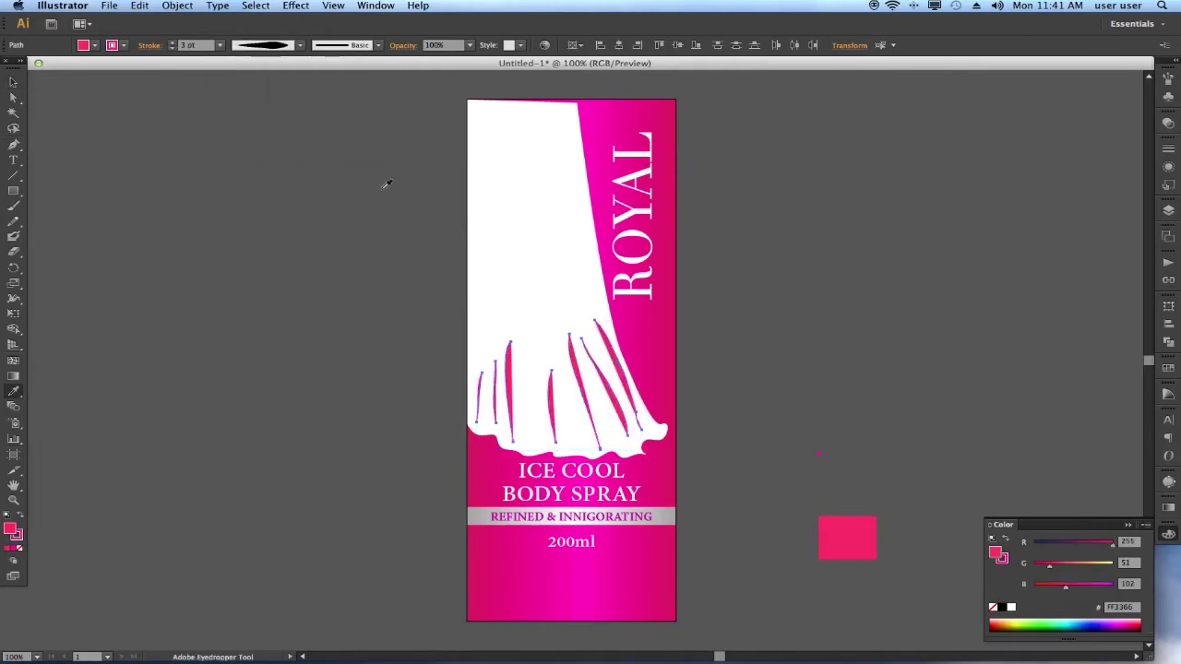
{"action": "left_click", "coordinate": [299, 45]}
{"action": "left_click", "coordinate": [279, 89]}
{"action": "left_click", "coordinate": [300, 45]}
{"action": "left_click", "coordinate": [255, 105]}
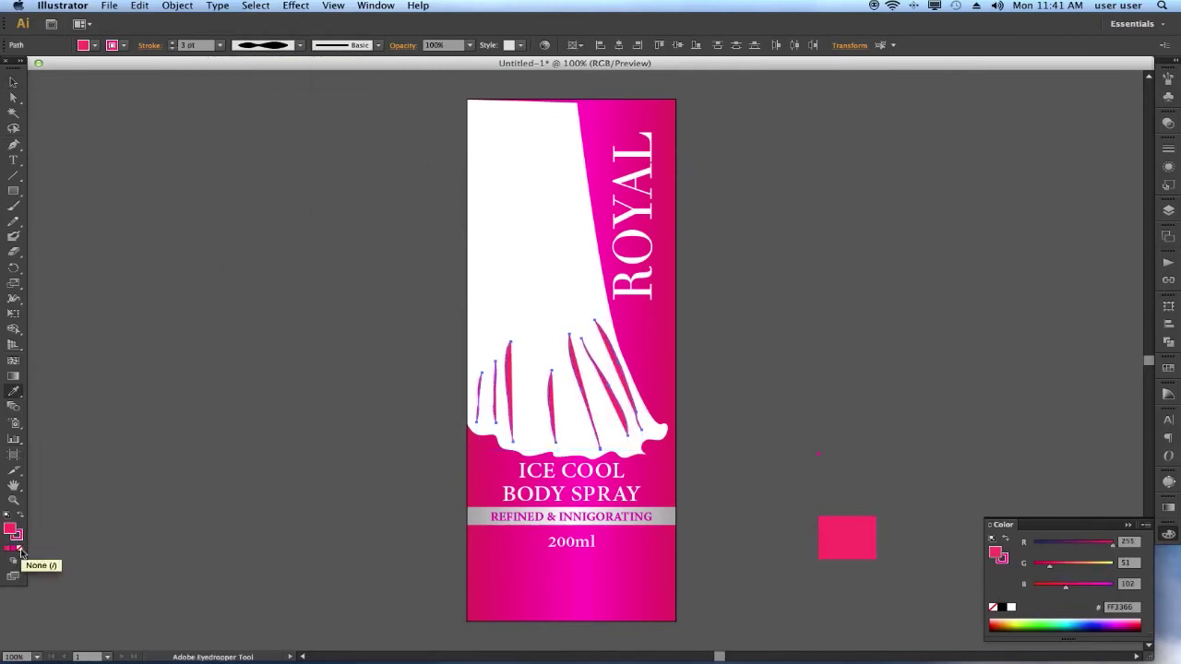
{"action": "left_click", "coordinate": [20, 550]}
{"action": "left_click", "coordinate": [300, 190]}
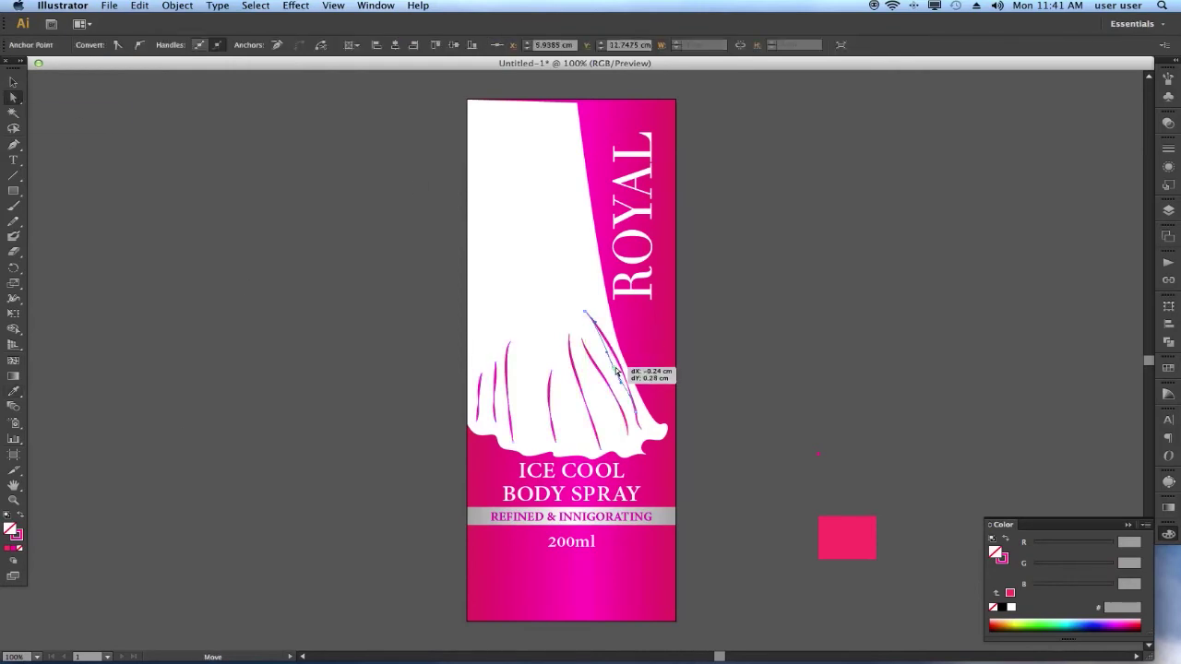
Adjust individual fold strokes, moving the diagonal fold's top point
{"action": "left_click", "coordinate": [552, 374]}
{"action": "left_click", "coordinate": [698, 400]}
{"action": "left_click", "coordinate": [537, 325]}
{"action": "left_click_drag", "start_coordinate": [537, 325], "coordinate": [533, 309]}
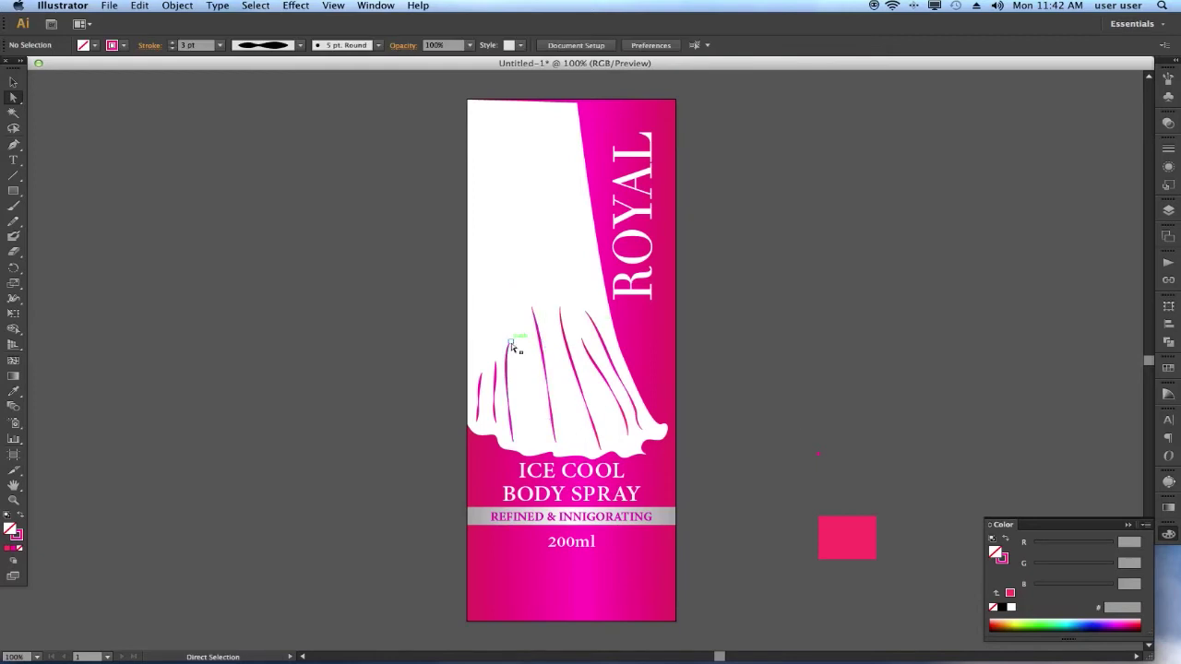
{"action": "left_click", "coordinate": [514, 342]}
{"action": "left_click", "coordinate": [757, 380]}
{"action": "left_click", "coordinate": [633, 423]}
{"action": "left_click", "coordinate": [706, 409]}
{"action": "left_click", "coordinate": [612, 385]}
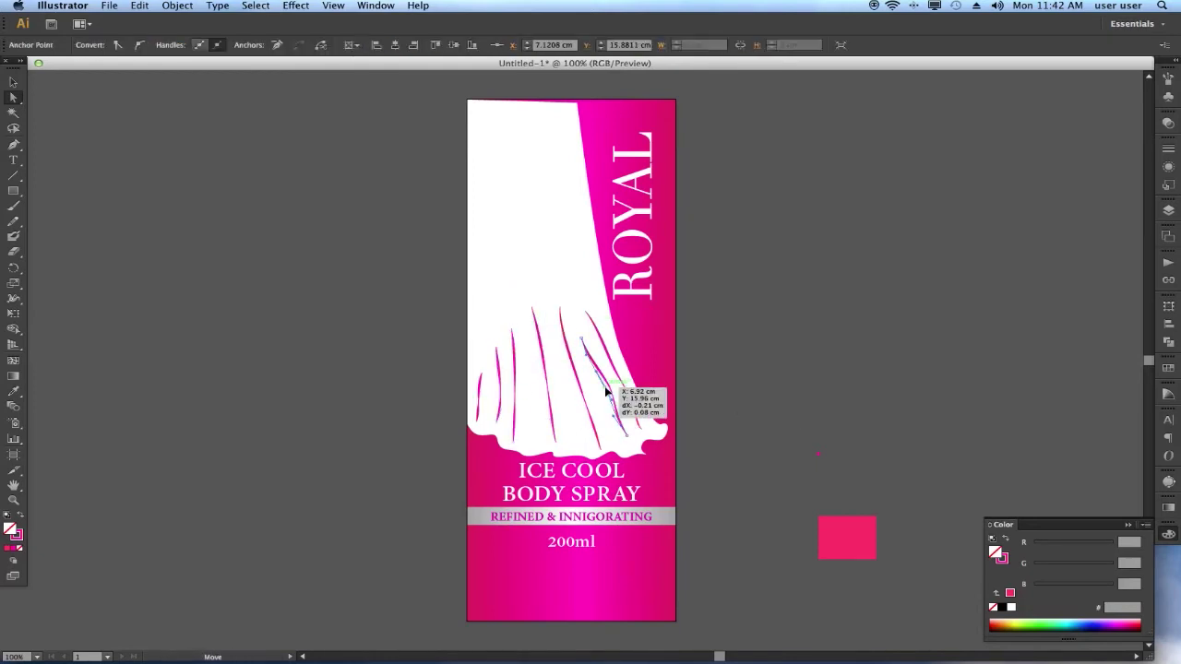
{"action": "left_click", "coordinate": [709, 402]}
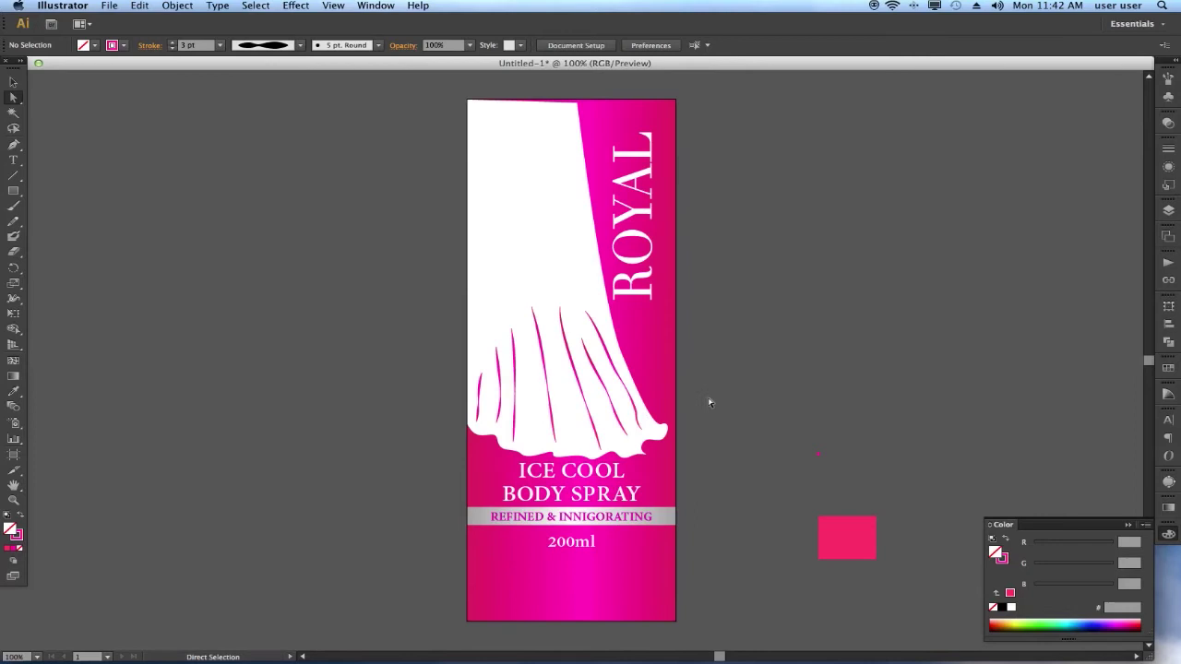
Curve the gown's straight upper right edge
{"action": "left_click", "coordinate": [583, 128]}
{"action": "left_click_drag", "start_coordinate": [591, 148], "coordinate": [561, 172]}
{"action": "left_click", "coordinate": [77, 151]}
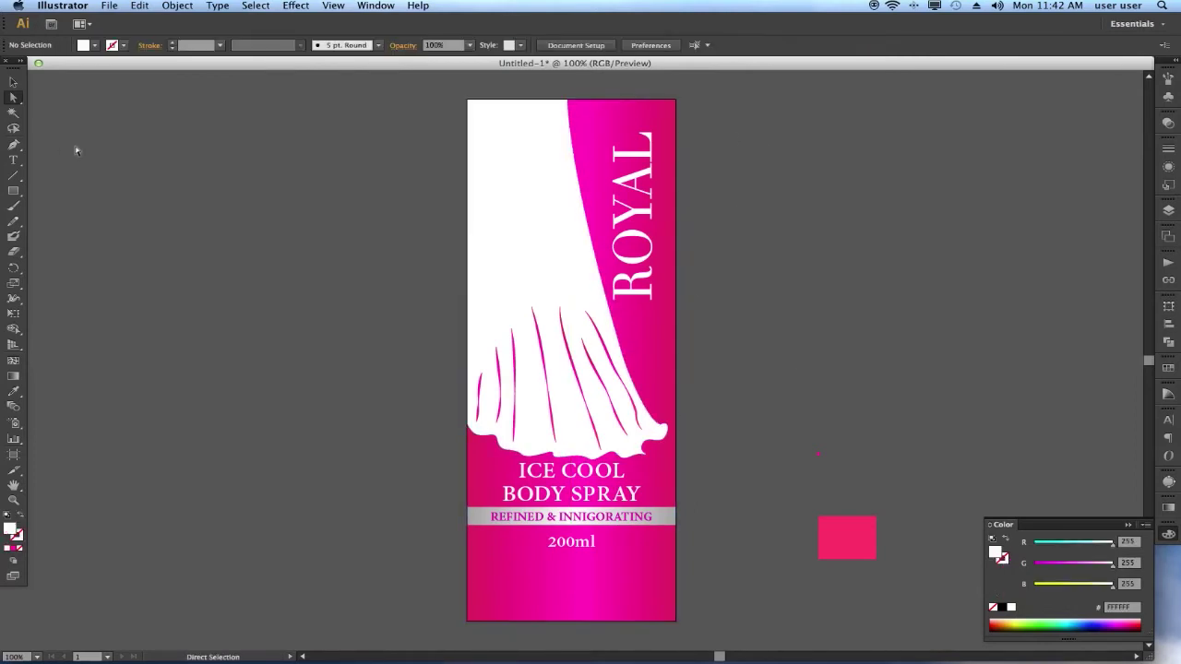
{"action": "key", "text": "p"}
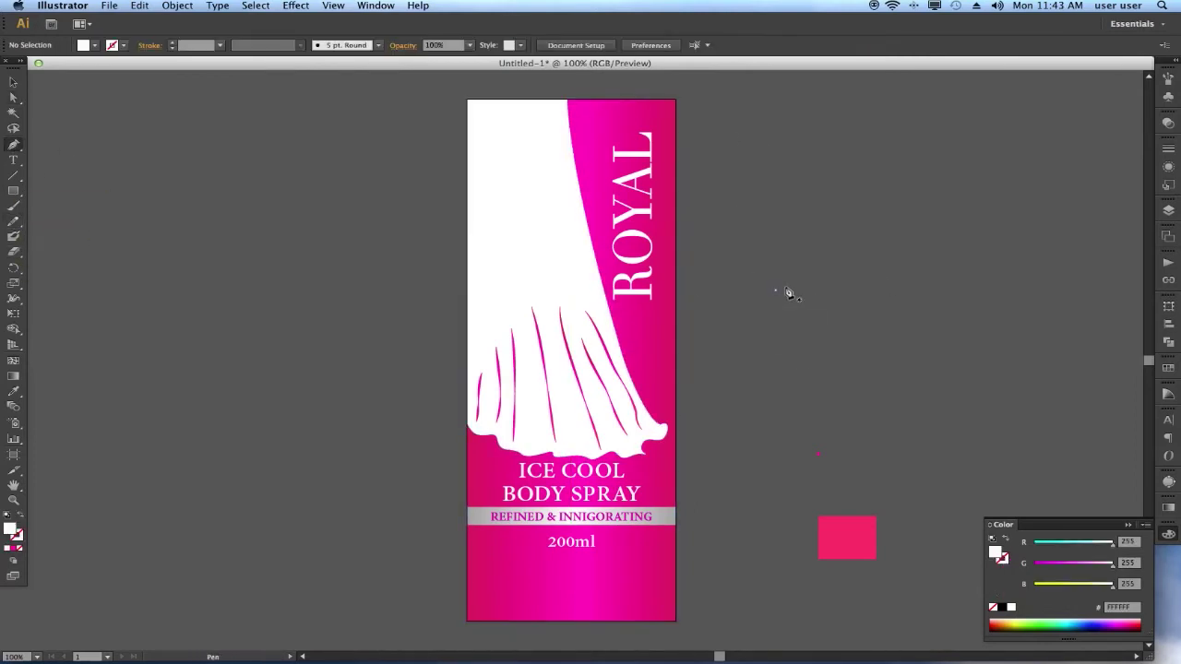
Draw small pink stars along the gown's hem with the Star tool
{"action": "left_click_drag", "start_coordinate": [14, 191], "coordinate": [64, 246]}
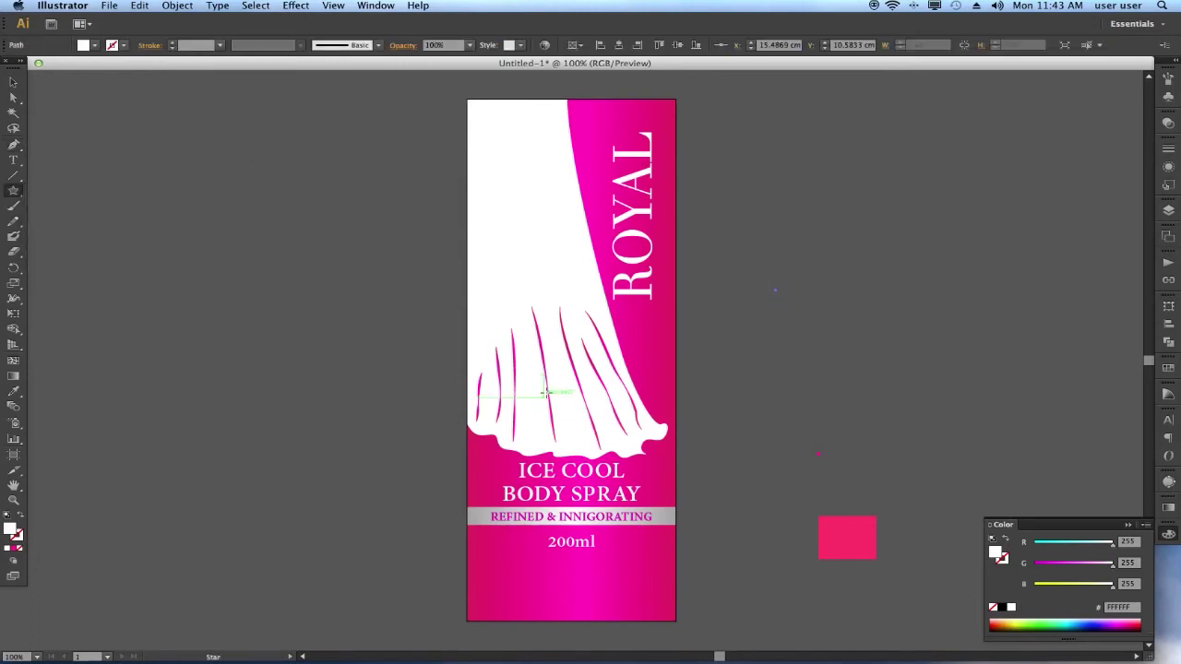
{"action": "left_click_drag", "start_coordinate": [521, 444], "coordinate": [535, 448]}
{"action": "key", "text": "v"}
{"action": "left_click", "coordinate": [388, 404]}
{"action": "left_click_drag", "start_coordinate": [542, 444], "coordinate": [586, 428]}
{"action": "left_click_drag", "start_coordinate": [582, 445], "coordinate": [611, 447]}
{"action": "left_click_drag", "start_coordinate": [623, 443], "coordinate": [631, 420]}
Add progressively smaller white stars trailing up beside ROYAL
{"action": "left_click_drag", "start_coordinate": [651, 372], "coordinate": [655, 376]}
{"action": "left_click", "coordinate": [657, 343]}
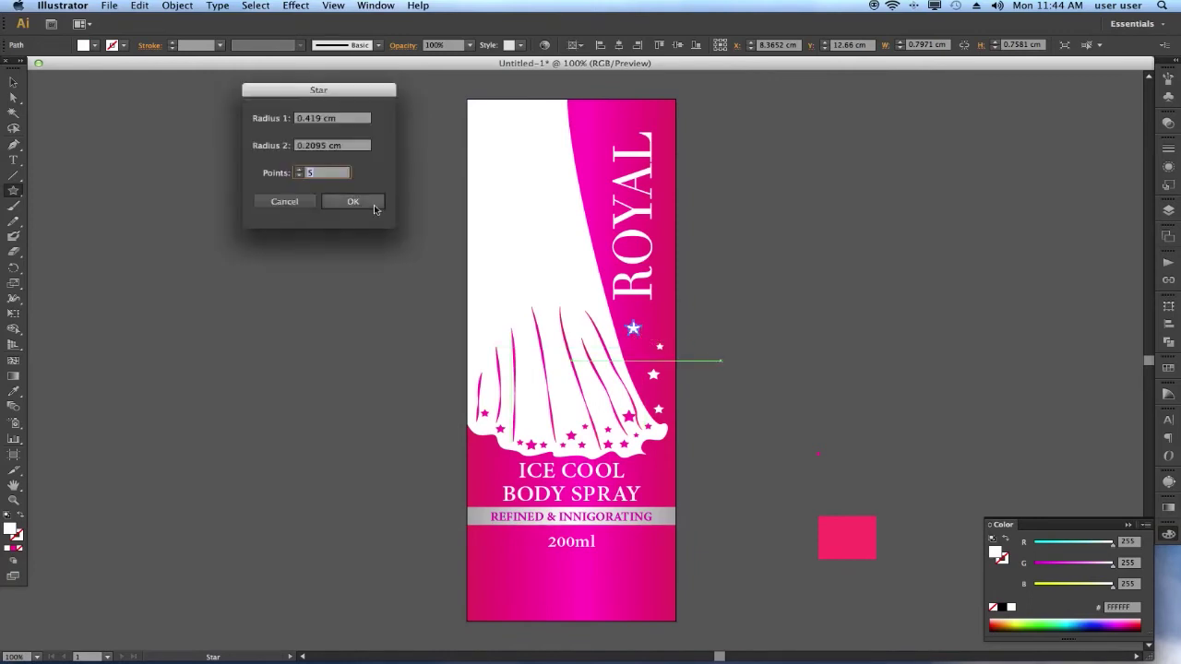
{"action": "key", "text": "Return"}
{"action": "left_click_drag", "start_coordinate": [656, 325], "coordinate": [637, 351]}
{"action": "left_click", "coordinate": [663, 369]}
{"action": "key", "text": "Return"}
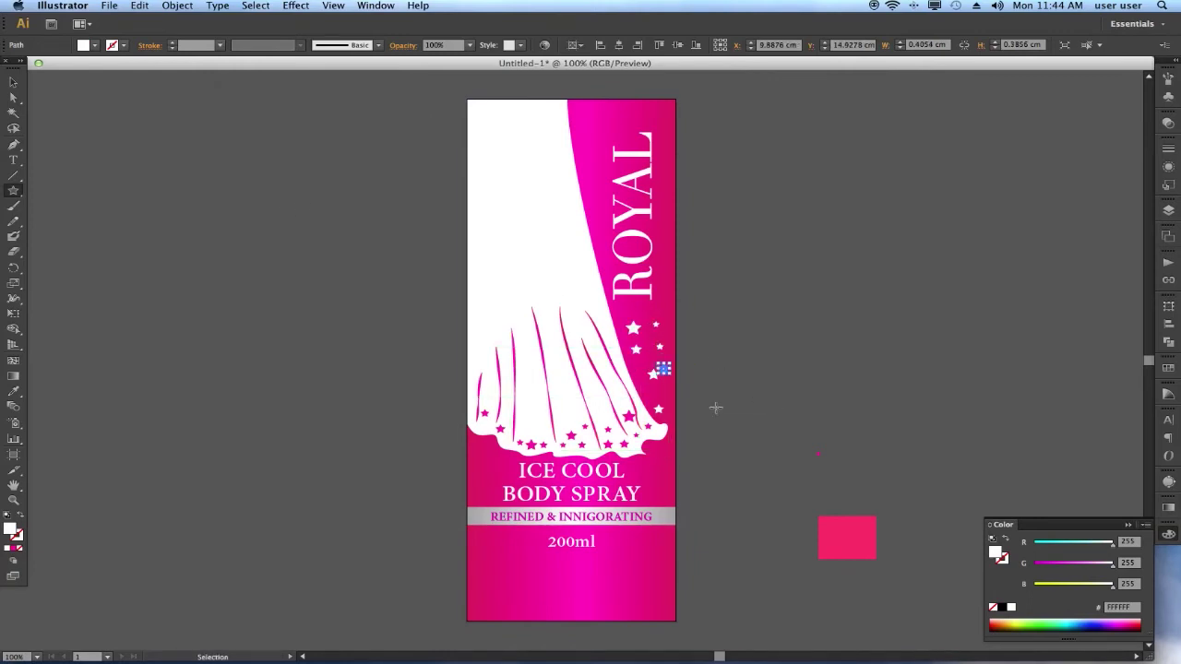
{"action": "left_click_drag", "start_coordinate": [593, 175], "coordinate": [594, 176]}
{"action": "left_click_drag", "start_coordinate": [596, 128], "coordinate": [598, 130]}
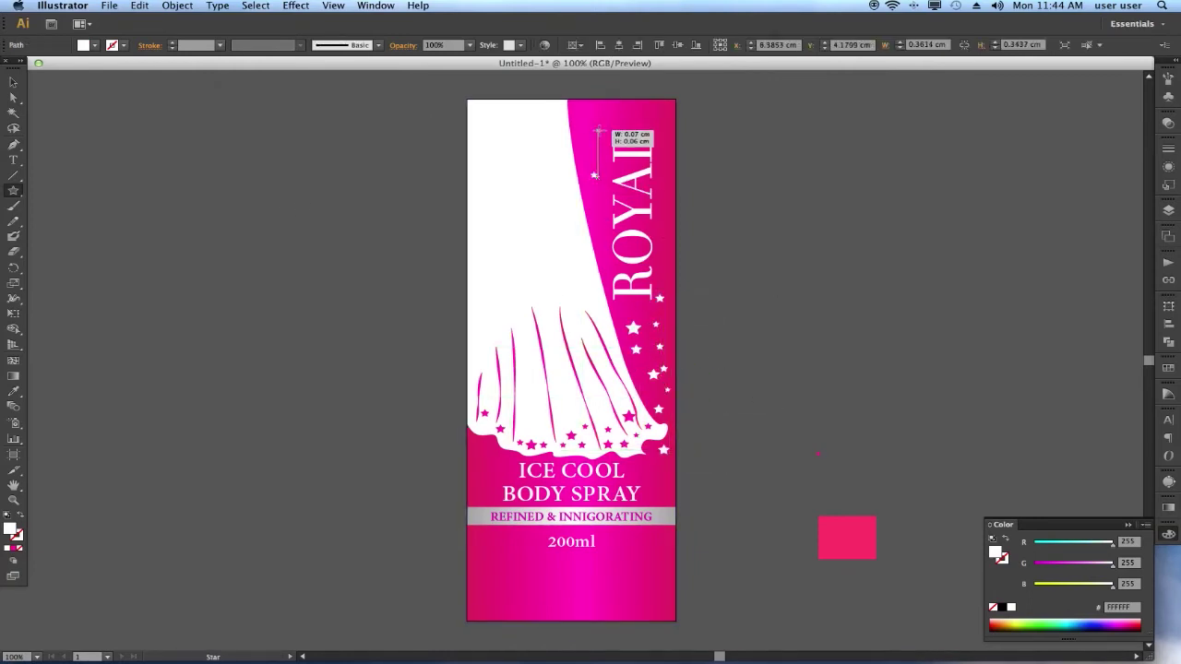
{"action": "key", "text": "v"}
{"action": "left_click", "coordinate": [728, 324]}
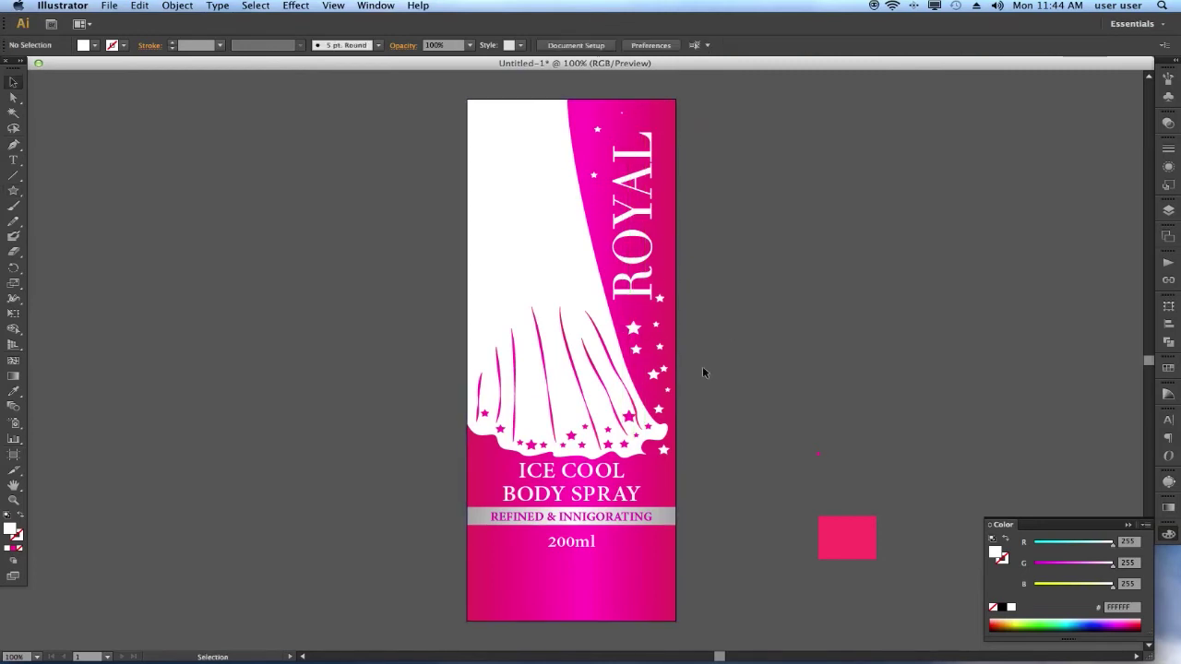
Nudge the stars into place and lower the text block on the label
{"action": "left_click", "coordinate": [707, 382]}
{"action": "left_click_drag", "start_coordinate": [659, 297], "coordinate": [659, 307]}
{"action": "left_click", "coordinate": [711, 361]}
{"action": "left_click", "coordinate": [662, 448]}
{"action": "left_click_drag", "start_coordinate": [640, 518], "coordinate": [640, 538]}
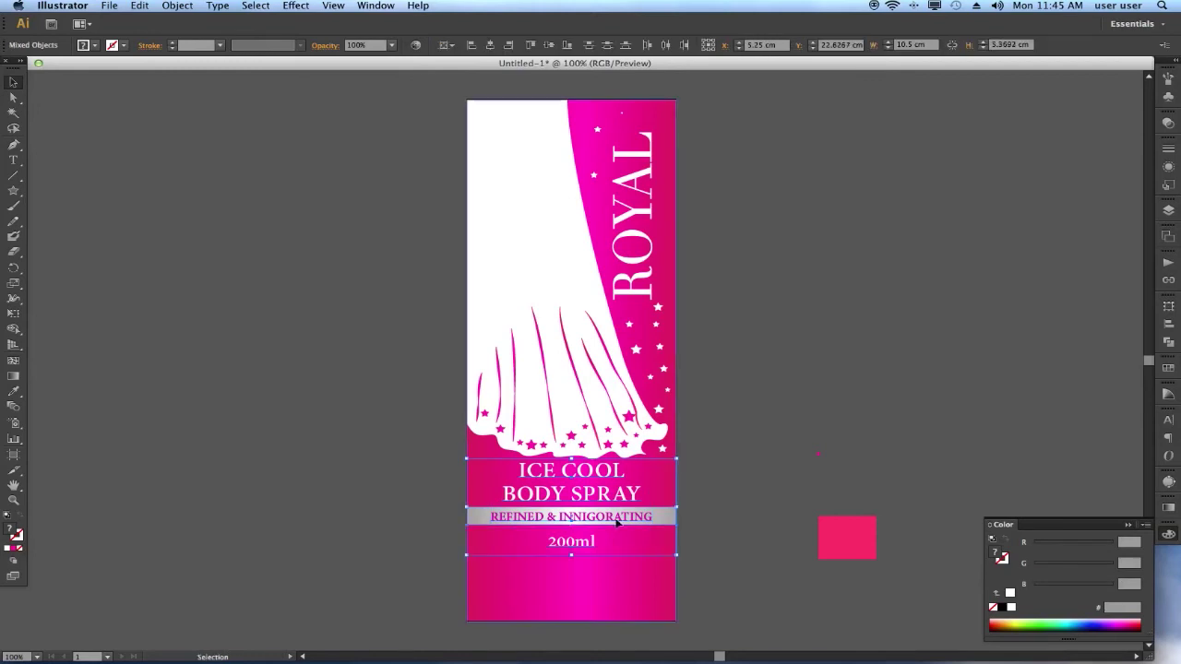
Curve the white gown's upper edge by moving its top anchor with Direct Selection
{"action": "key", "text": "a"}
{"action": "left_click", "coordinate": [570, 103]}
{"action": "left_click_drag", "start_coordinate": [570, 104], "coordinate": [562, 99]}
{"action": "left_click", "coordinate": [704, 198]}
{"action": "left_click", "coordinate": [564, 101]}
{"action": "left_click", "coordinate": [813, 282]}
Draw a curved Pen stroke and move it onto the label's top-left
{"action": "key", "text": "p"}
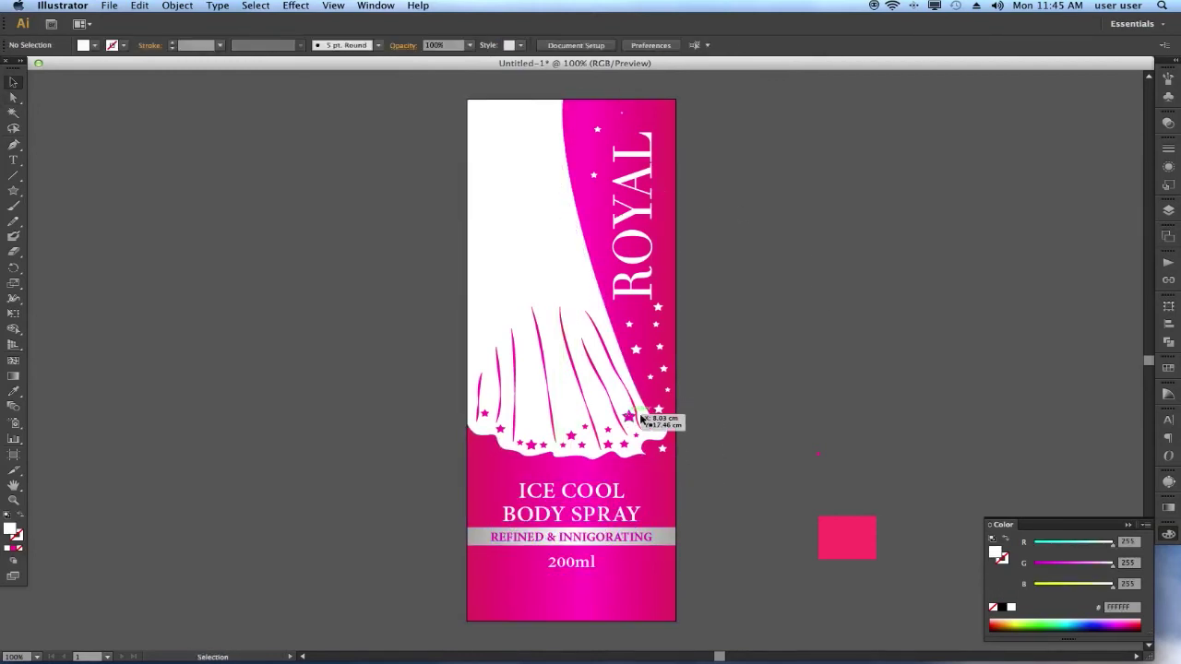
{"action": "left_click", "coordinate": [793, 155]}
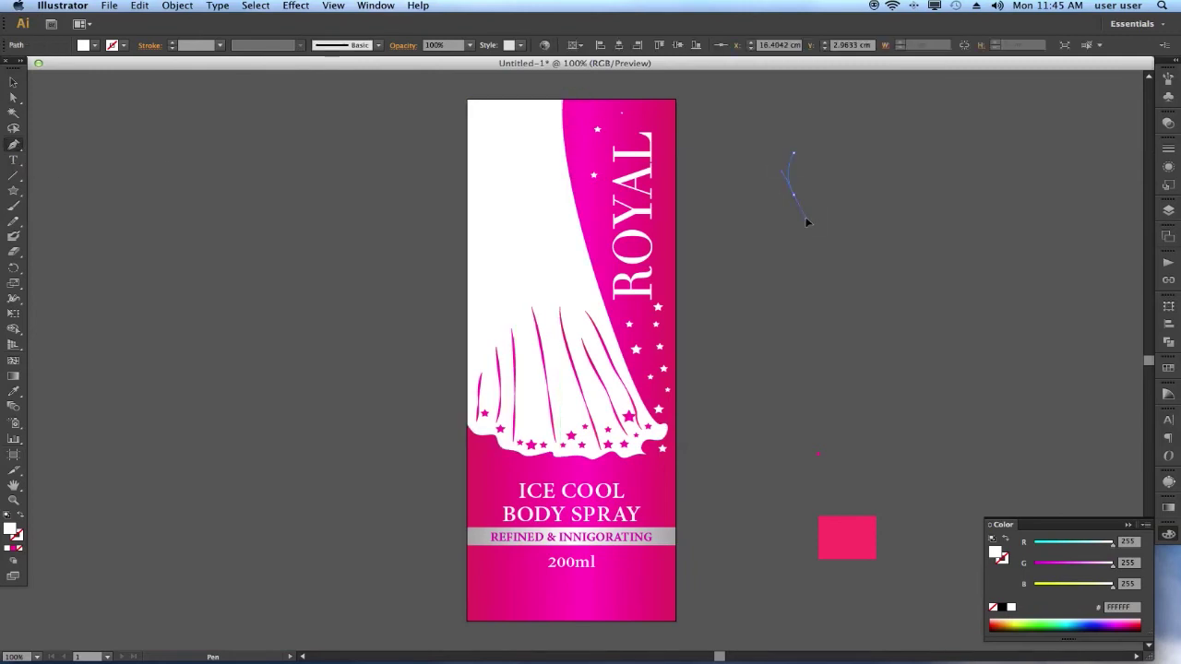
{"action": "left_click_drag", "start_coordinate": [793, 242], "coordinate": [791, 269]}
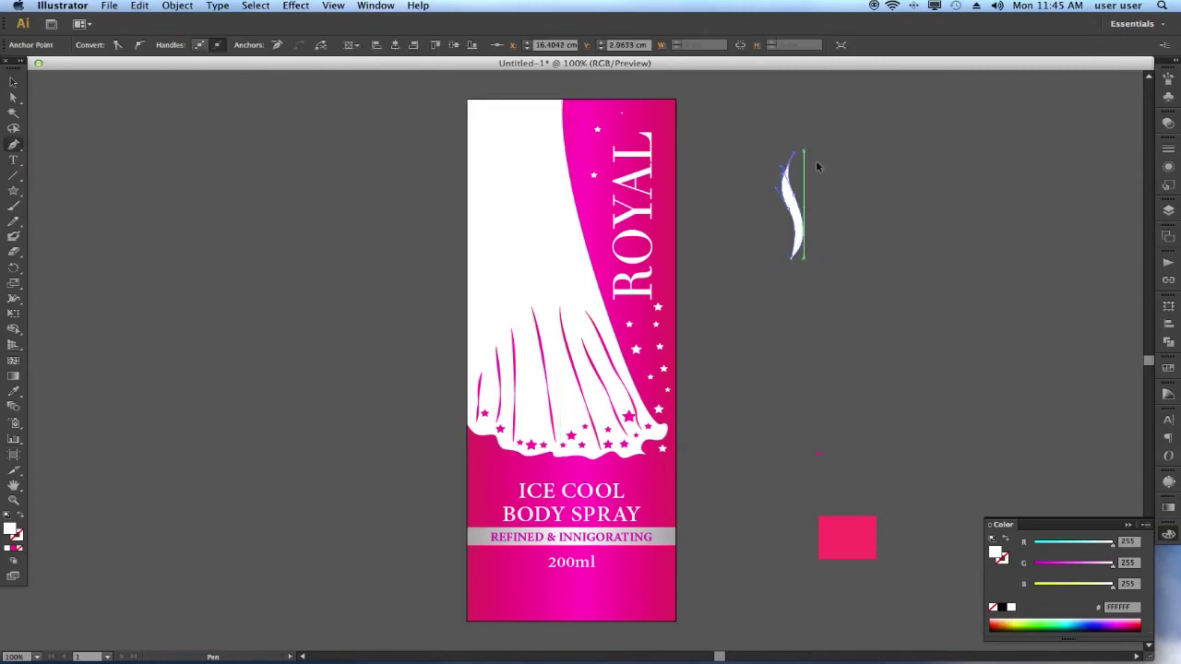
{"action": "key", "text": "v"}
{"action": "left_click_drag", "start_coordinate": [794, 207], "coordinate": [538, 152]}
Fill the stroke pink, then duplicate, rotate and enlarge both strokes
{"action": "key", "text": "i"}
{"action": "left_click", "coordinate": [582, 199]}
{"action": "key", "text": "v"}
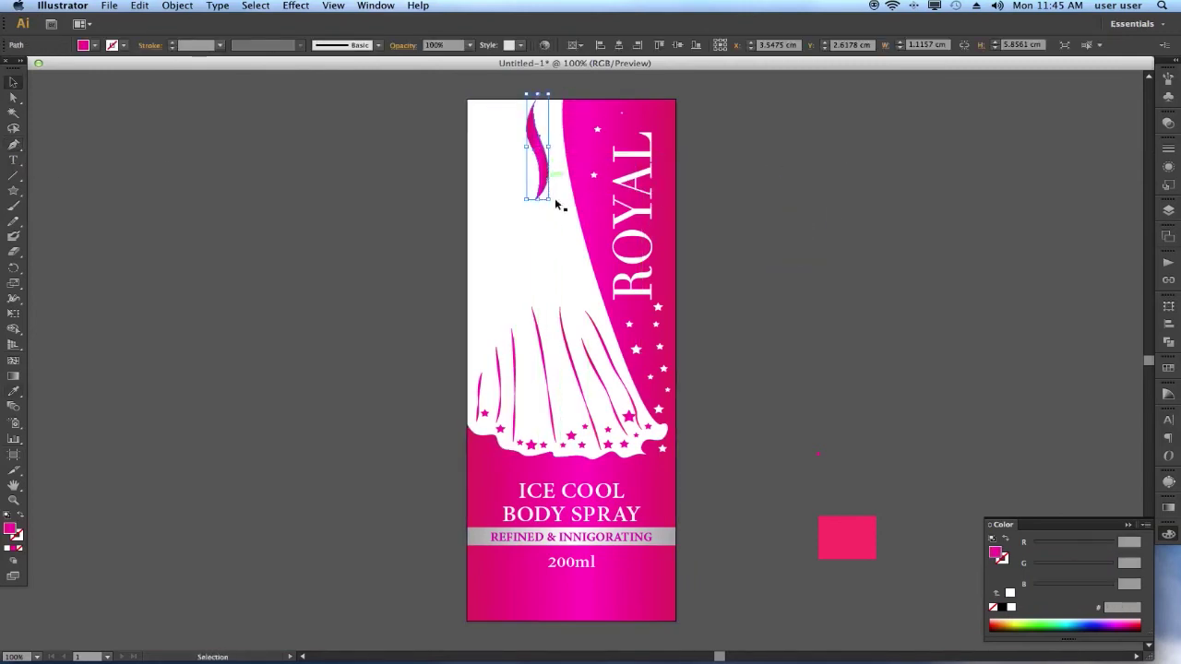
{"action": "mouse_move", "coordinate": [556, 205]}
{"action": "left_mouse_down"}
{"action": "mouse_move", "coordinate": [539, 88]}
{"action": "mouse_move", "coordinate": [534, 109]}
{"action": "left_mouse_up"}
{"action": "left_click", "coordinate": [766, 169]}
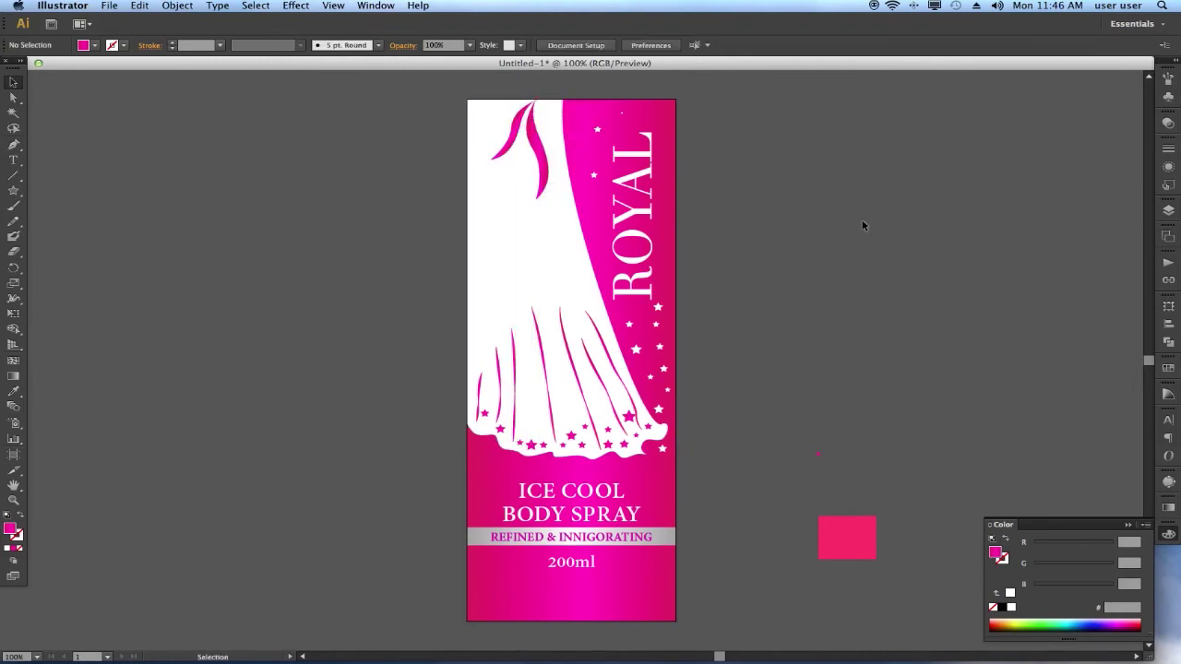
{"action": "left_click", "coordinate": [540, 166]}
{"action": "left_click_drag", "start_coordinate": [490, 206], "coordinate": [480, 229]}
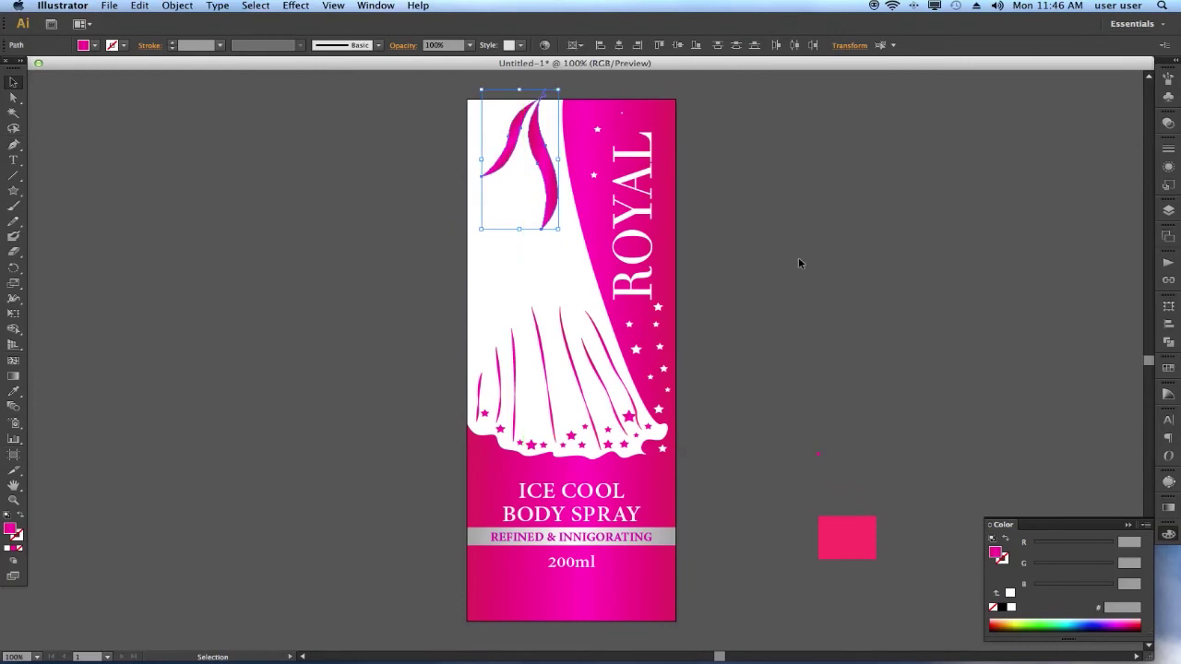
{"action": "left_click", "coordinate": [799, 264]}
Copy the grey band to the label's top and enlarge the pink strokes
{"action": "left_click_drag", "start_coordinate": [666, 537], "coordinate": [668, 108]}
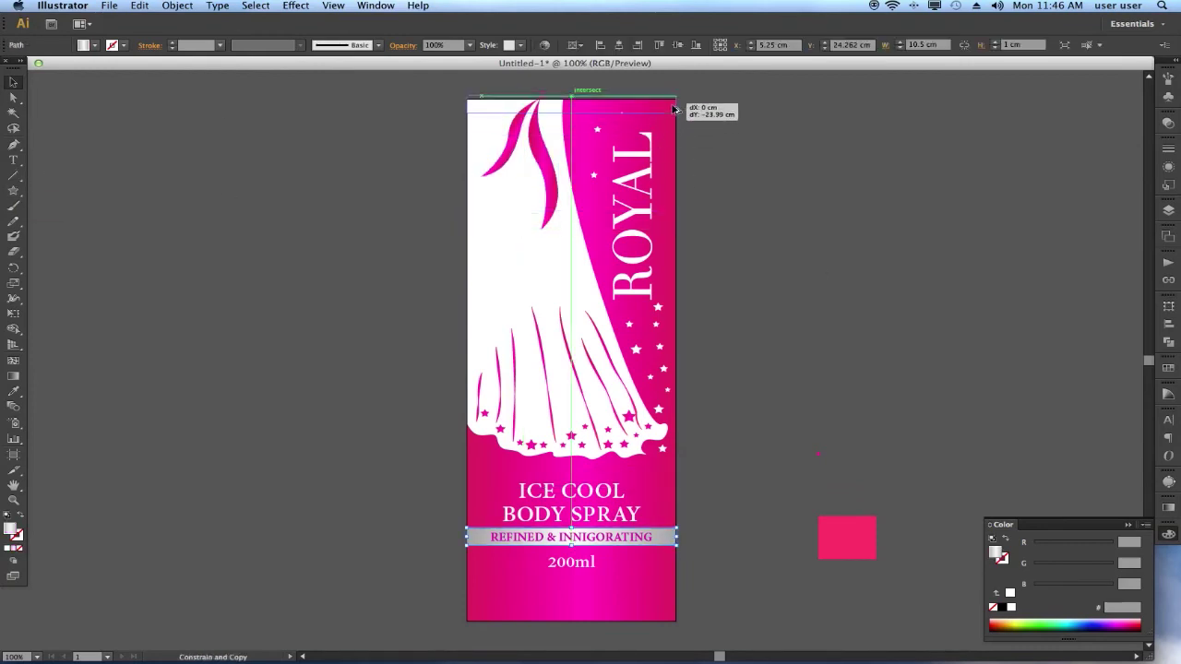
{"action": "left_click", "coordinate": [796, 287]}
{"action": "left_click", "coordinate": [531, 157]}
{"action": "left_click_drag", "start_coordinate": [554, 185], "coordinate": [558, 242]}
{"action": "left_click", "coordinate": [646, 120]}
Shift ROYAL into place and nudge the ICE COOL text block down
{"action": "left_click_drag", "start_coordinate": [637, 184], "coordinate": [659, 224]}
{"action": "left_click", "coordinate": [680, 428]}
{"action": "left_click", "coordinate": [680, 493]}
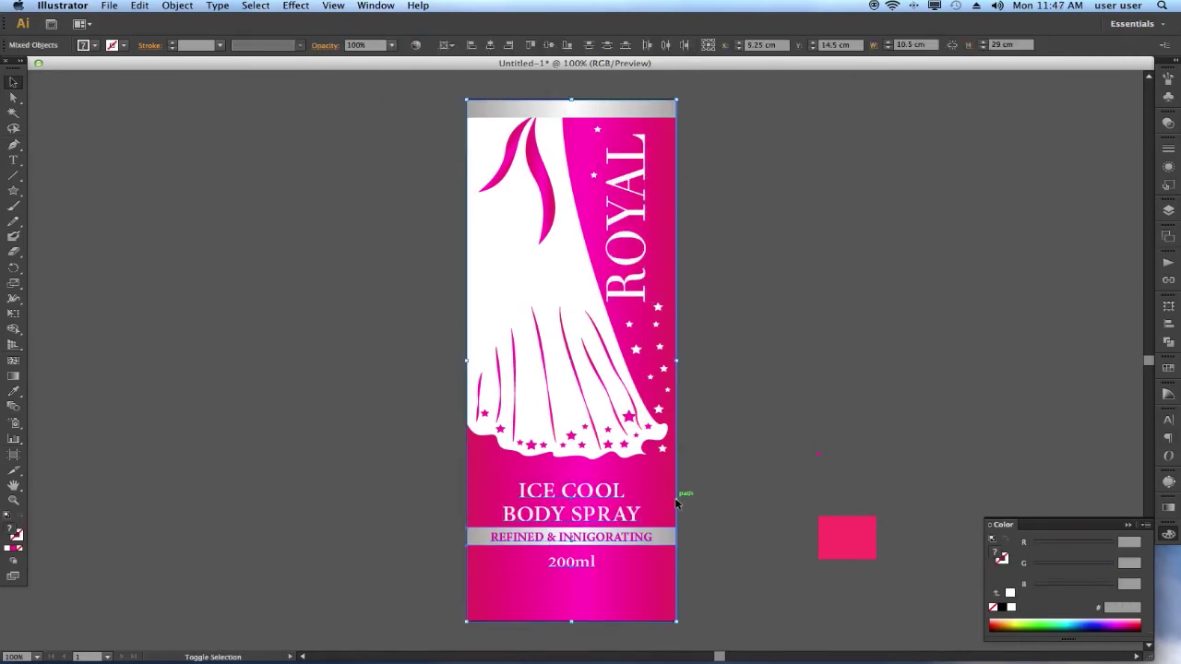
{"action": "key", "text": "shift+Down"}
{"action": "left_click", "coordinate": [726, 506]}
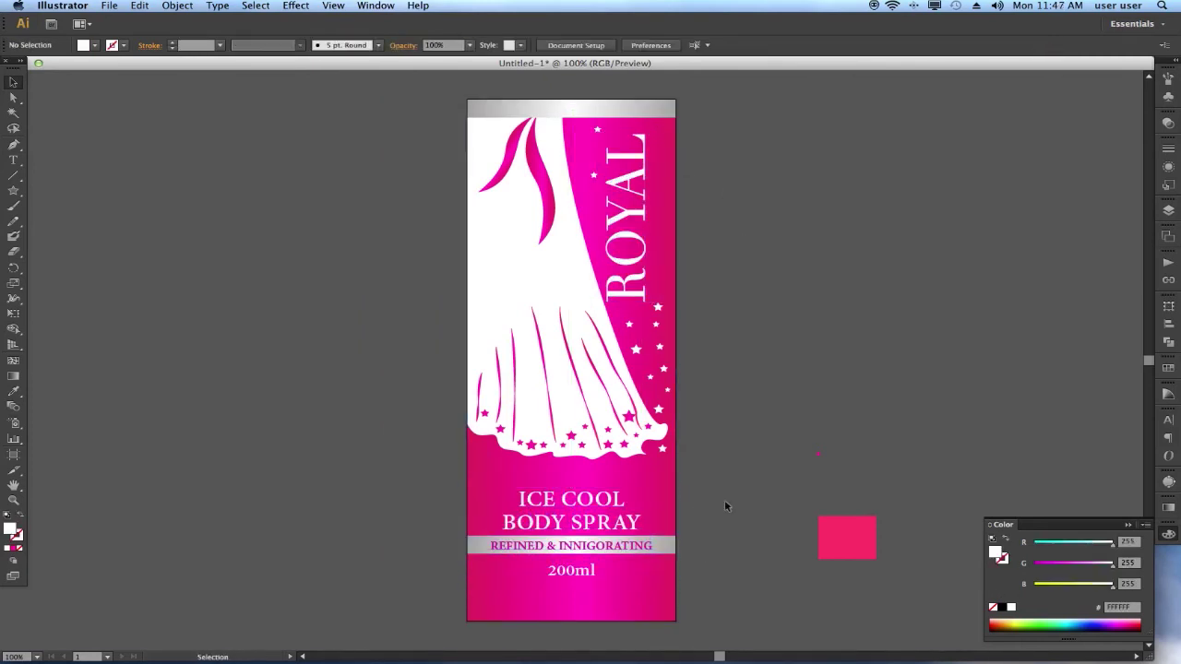
Fine-tune the gown's top anchor point with Direct Selection
{"action": "left_click", "coordinate": [468, 143]}
{"action": "key", "text": "a"}
{"action": "left_click_drag", "start_coordinate": [562, 122], "coordinate": [570, 118]}
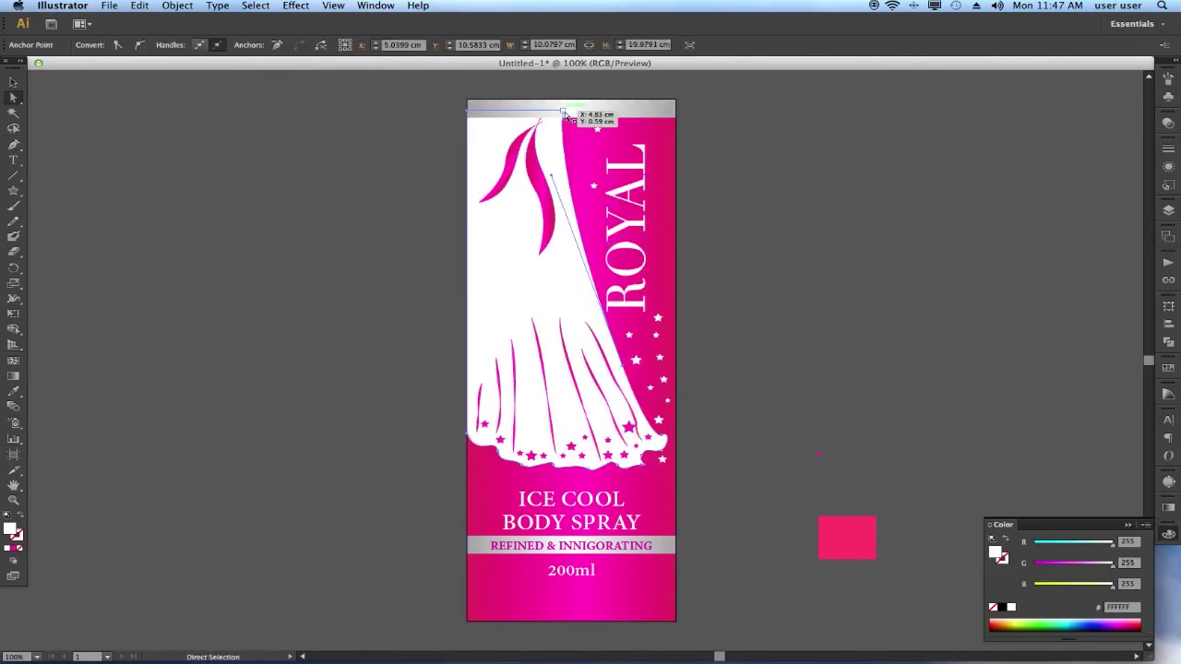
{"action": "left_click", "coordinate": [799, 341]}
{"action": "left_click", "coordinate": [570, 130]}
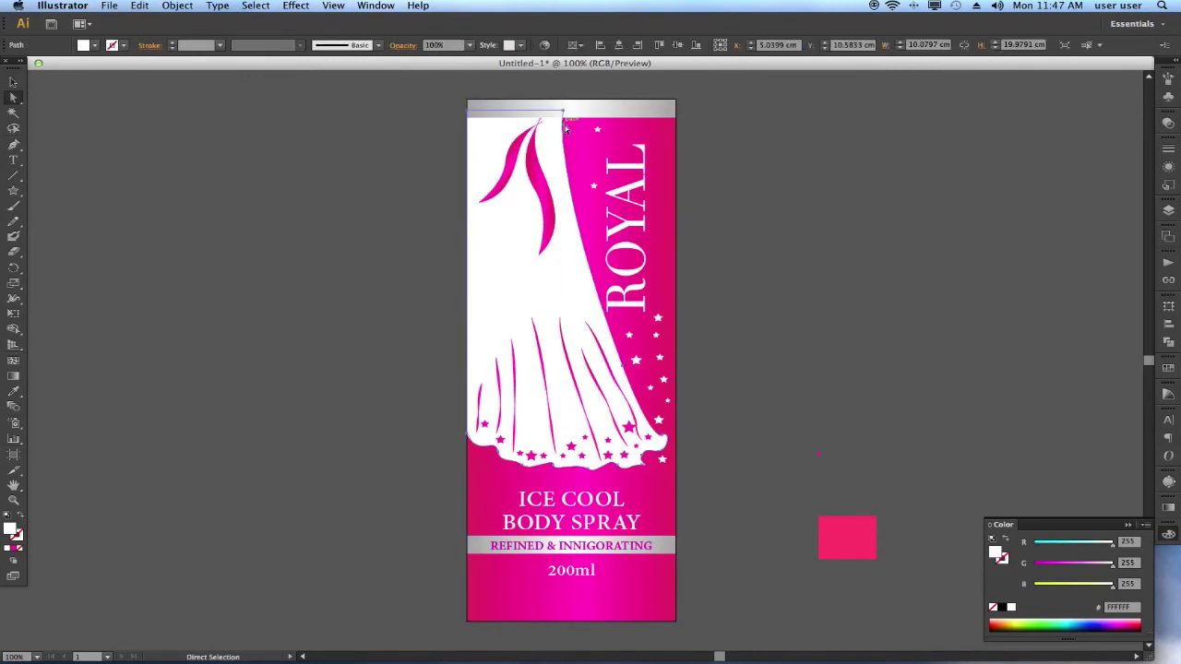
{"action": "left_click", "coordinate": [741, 239]}
{"action": "left_click_drag", "start_coordinate": [562, 113], "coordinate": [567, 117]}
{"action": "left_click", "coordinate": [738, 200]}
Enlarge the pink ribbon up and right, then copy all the label artwork
{"action": "key", "text": "v"}
{"action": "left_click", "coordinate": [535, 178]}
{"action": "left_click_drag", "start_coordinate": [556, 117], "coordinate": [565, 101]}
{"action": "left_click", "coordinate": [757, 266]}
{"action": "left_click", "coordinate": [557, 180]}
{"action": "left_click", "coordinate": [780, 266]}
{"action": "key", "text": "super+a"}
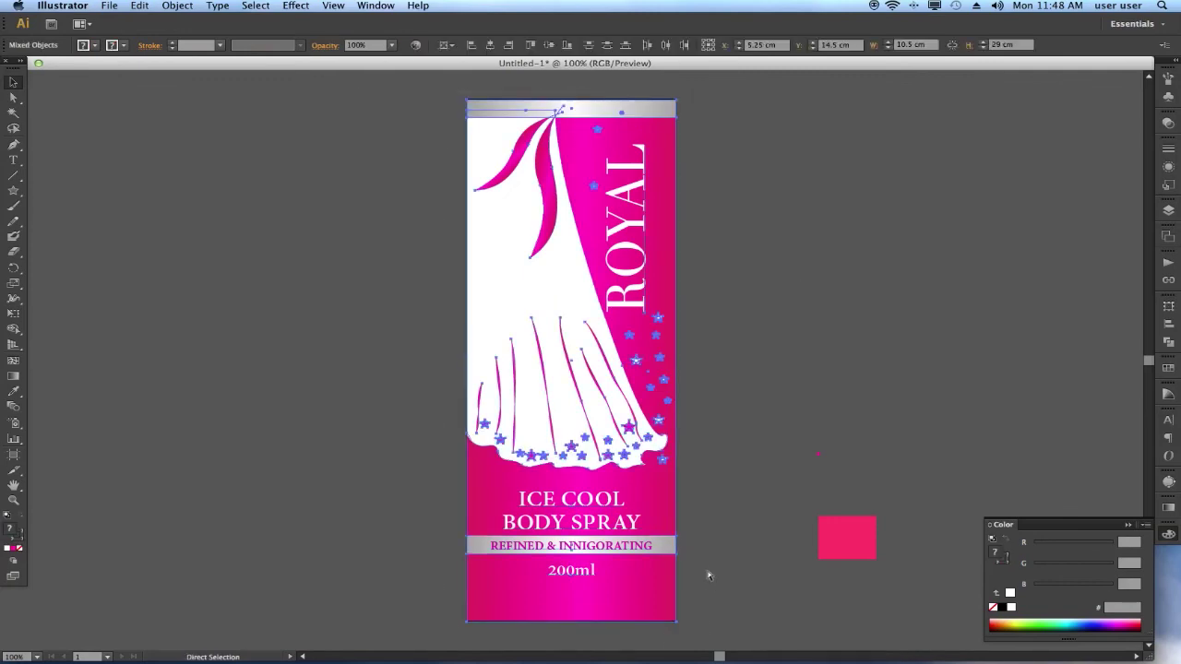
{"action": "left_click", "coordinate": [382, 637]}
Paste the ROYAL label above the bottle layer as a Smart Object
{"action": "left_click", "coordinate": [1154, 312]}
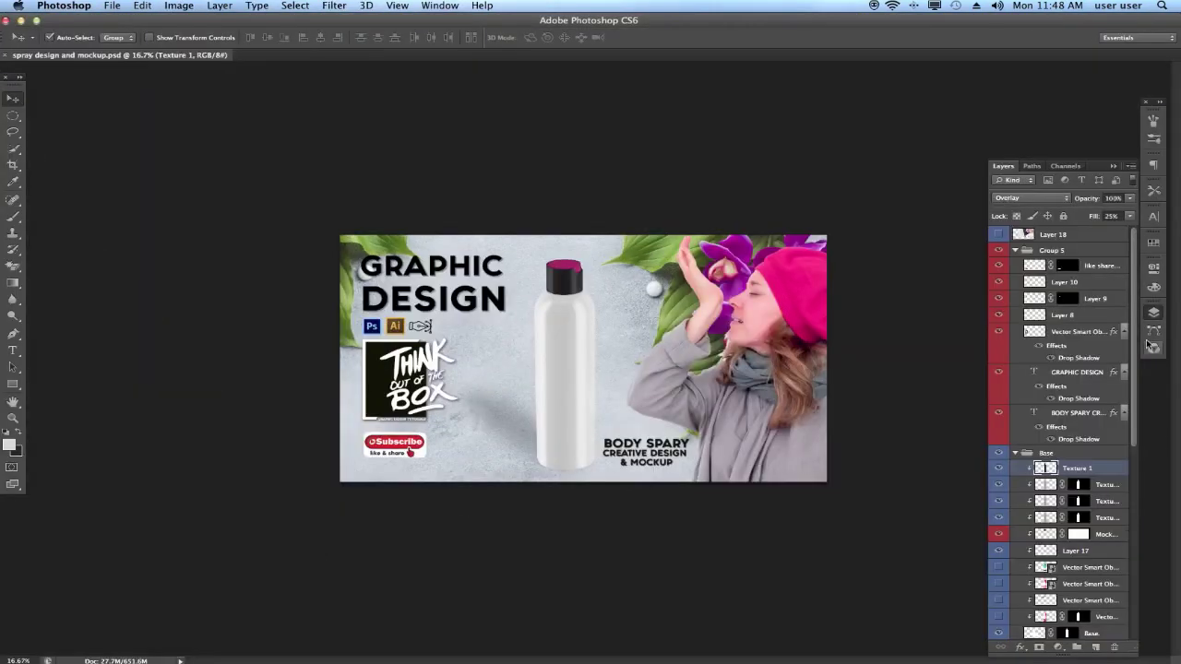
{"action": "left_click", "coordinate": [601, 416]}
{"action": "key", "text": "super+v"}
{"action": "left_click", "coordinate": [652, 301]}
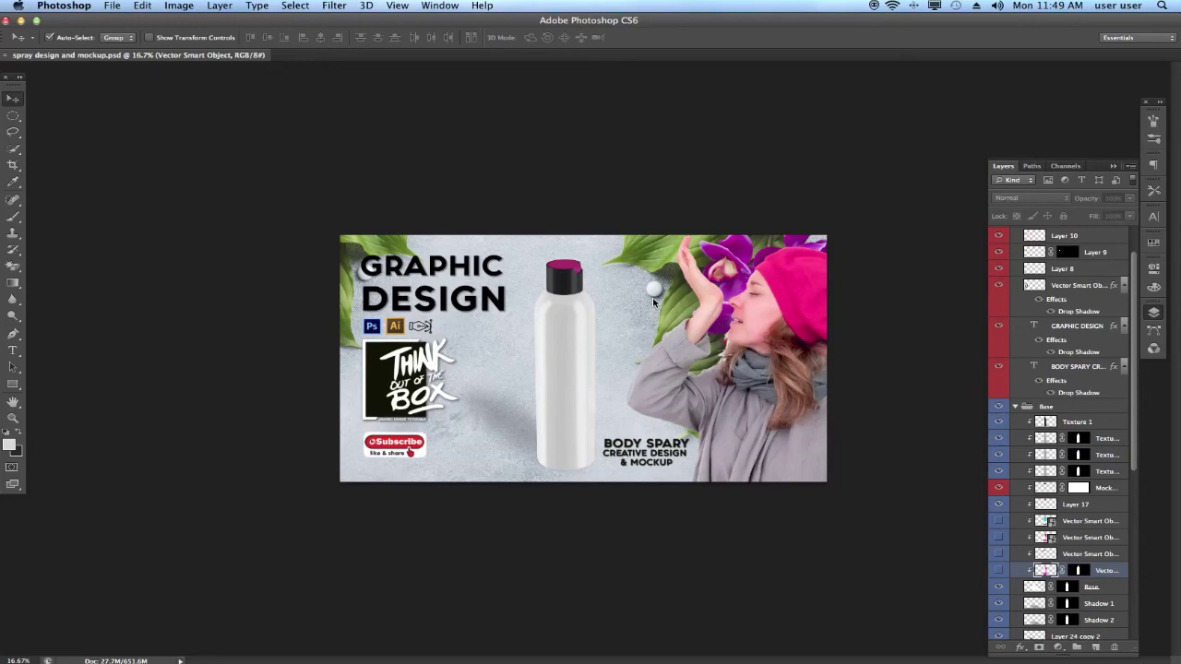
Scale the label to fit the bottle and mask it to the bottle's shape
{"action": "key", "text": "ctrl+v"}
{"action": "left_click_drag", "start_coordinate": [624, 237], "coordinate": [539, 476]}
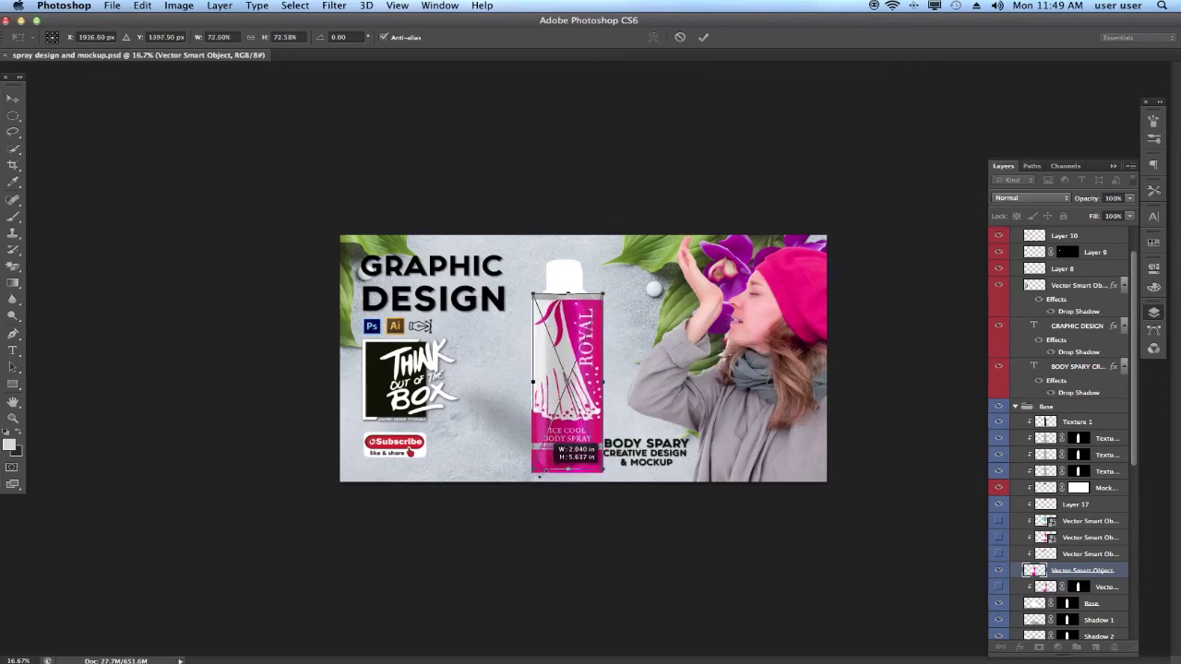
{"action": "left_click_drag", "start_coordinate": [604, 381], "coordinate": [533, 379]}
{"action": "left_click_drag", "start_coordinate": [568, 294], "coordinate": [567, 288]}
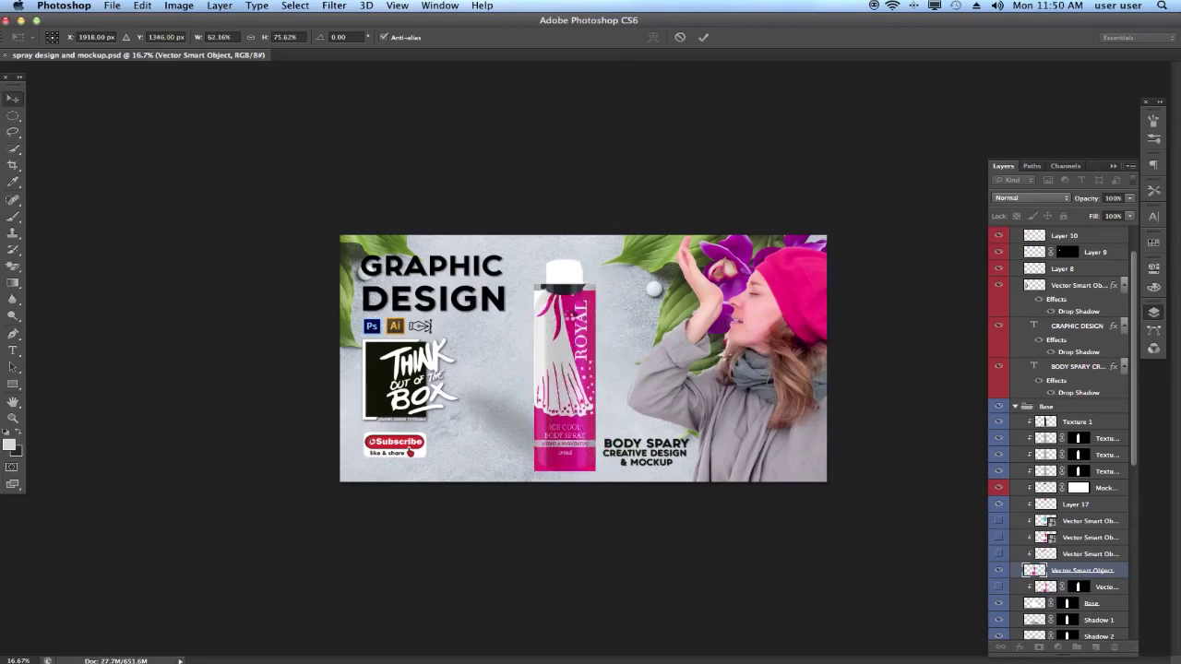
{"action": "key", "text": "Return"}
{"action": "left_click_drag", "start_coordinate": [1109, 571], "coordinate": [1105, 572]}
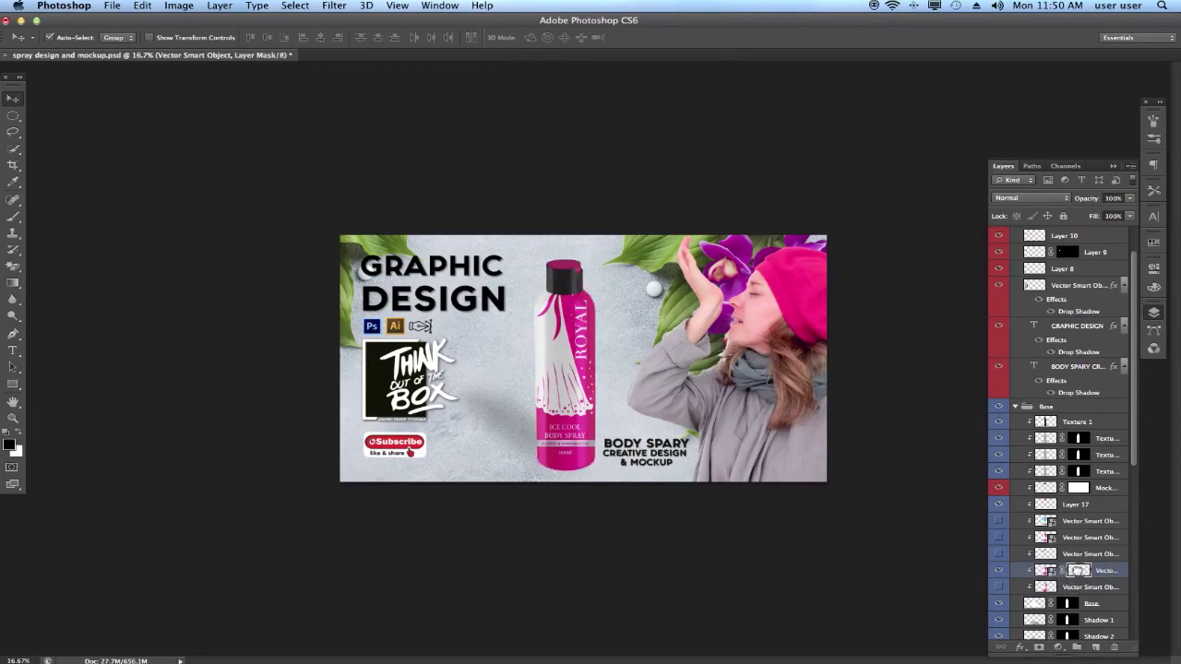